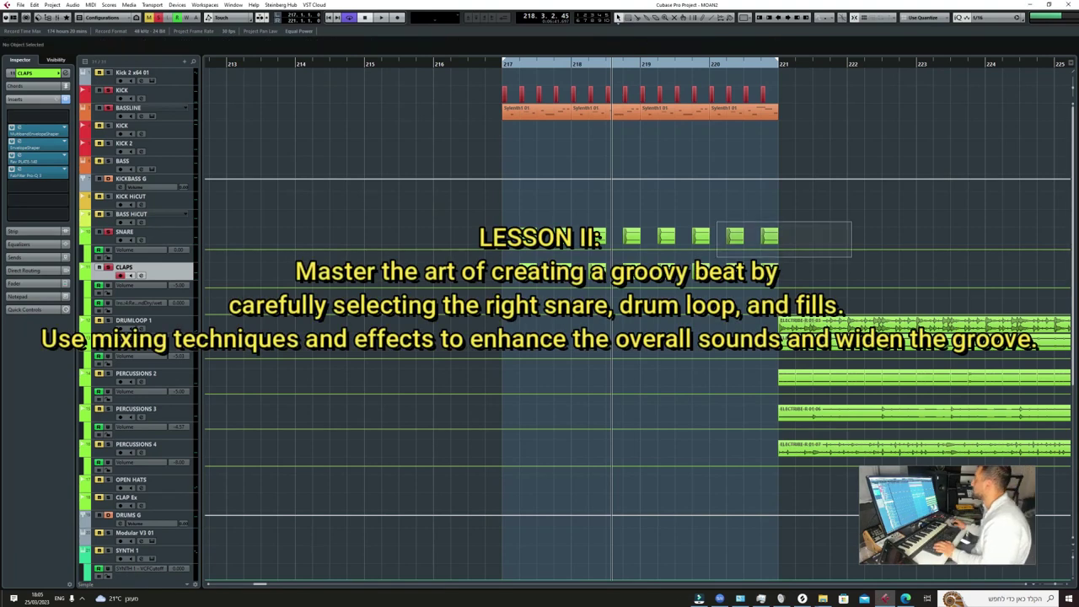
# Move the snare and clap events out of the loop to after bar 221 and select them together with the drum loop and percussion events
pyautogui.moveTo(852, 222); pyautogui.dragTo(801, 269)
pyautogui.press('g')
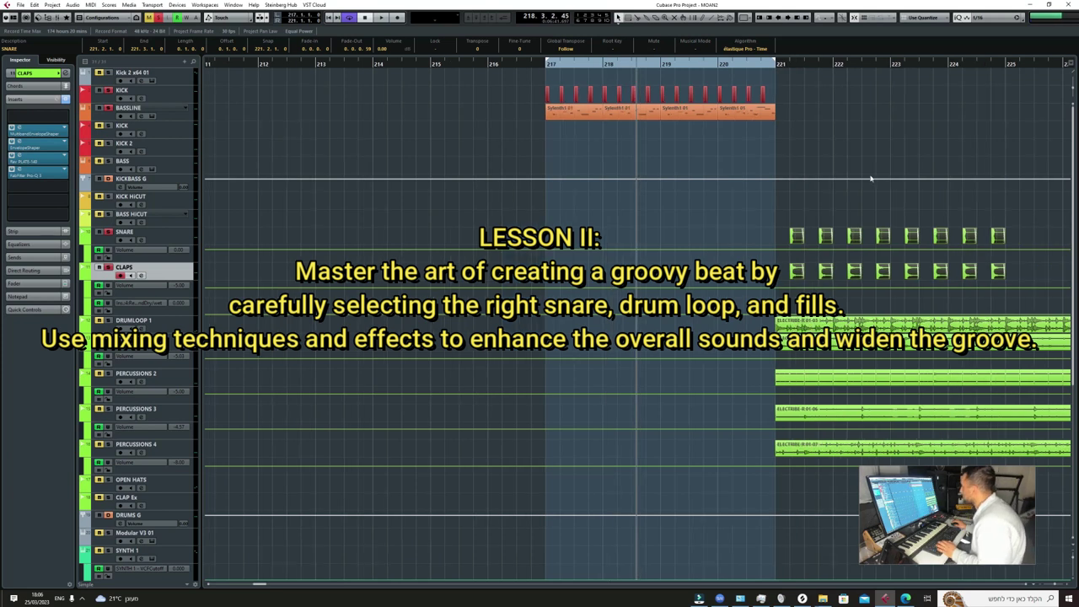
pyautogui.moveTo(771, 208); pyautogui.dragTo(1068, 461)
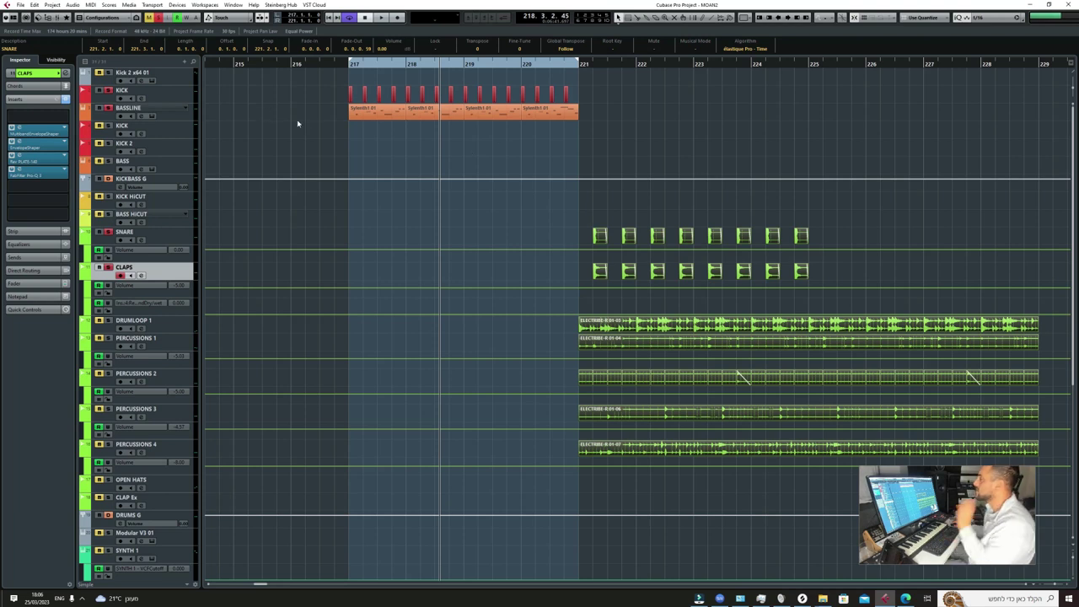
# Play the kick and bassline loop between bars 217 and 221 and look over the full track arrangement
pyautogui.press('space')
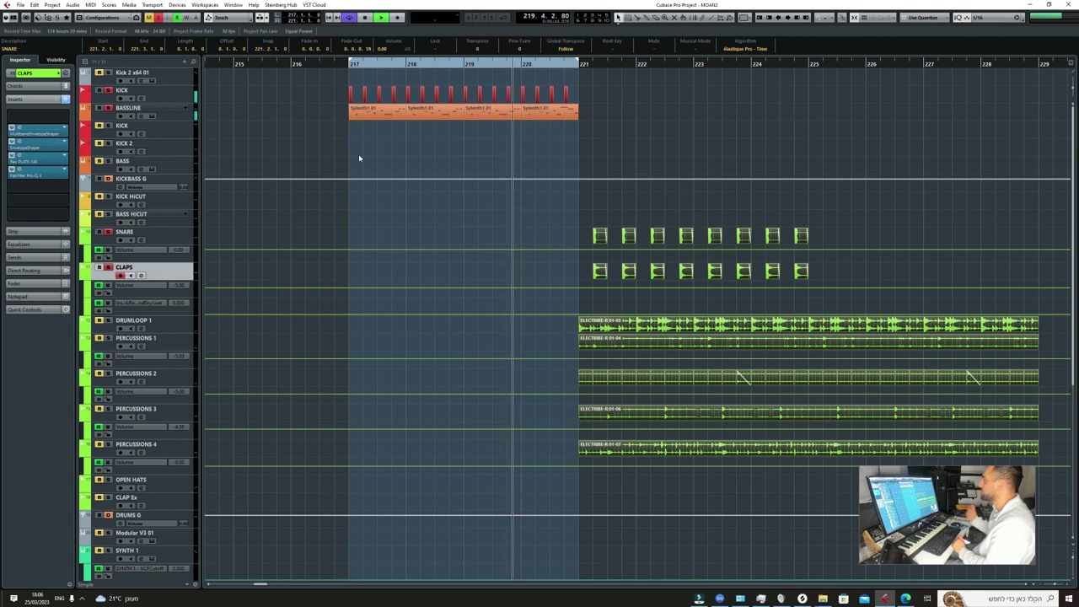
pyautogui.press('g')
pyautogui.press('g')
pyautogui.press('g')
pyautogui.press('g')
pyautogui.press('g')
pyautogui.press('g')
pyautogui.press('g')
pyautogui.press('g')
pyautogui.press('g')
pyautogui.press('g')
pyautogui.press('g')
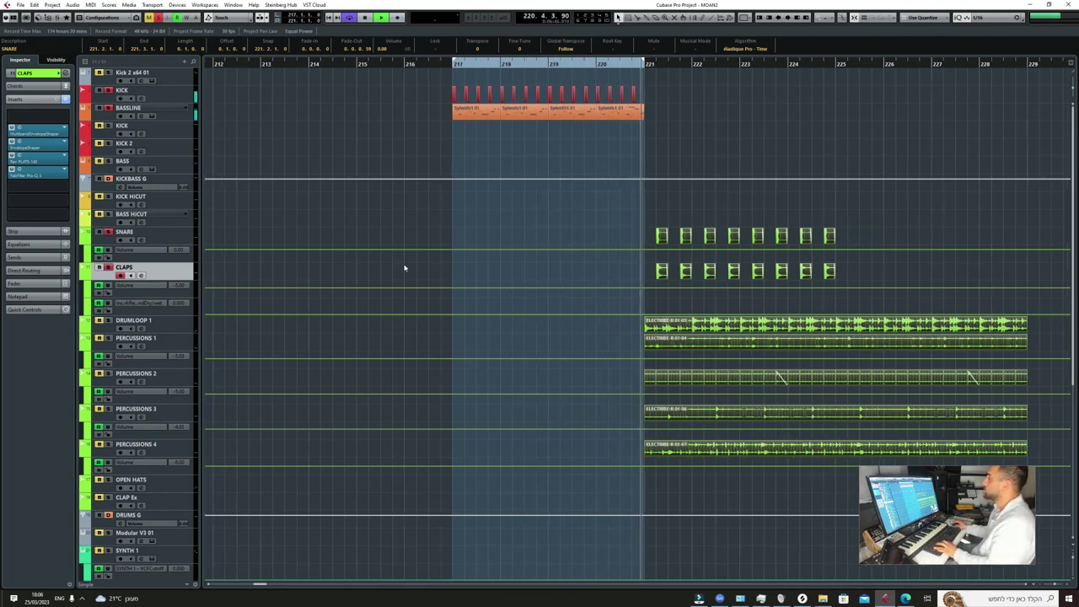
pyautogui.press('g')
pyautogui.press('g')
pyautogui.press('g')
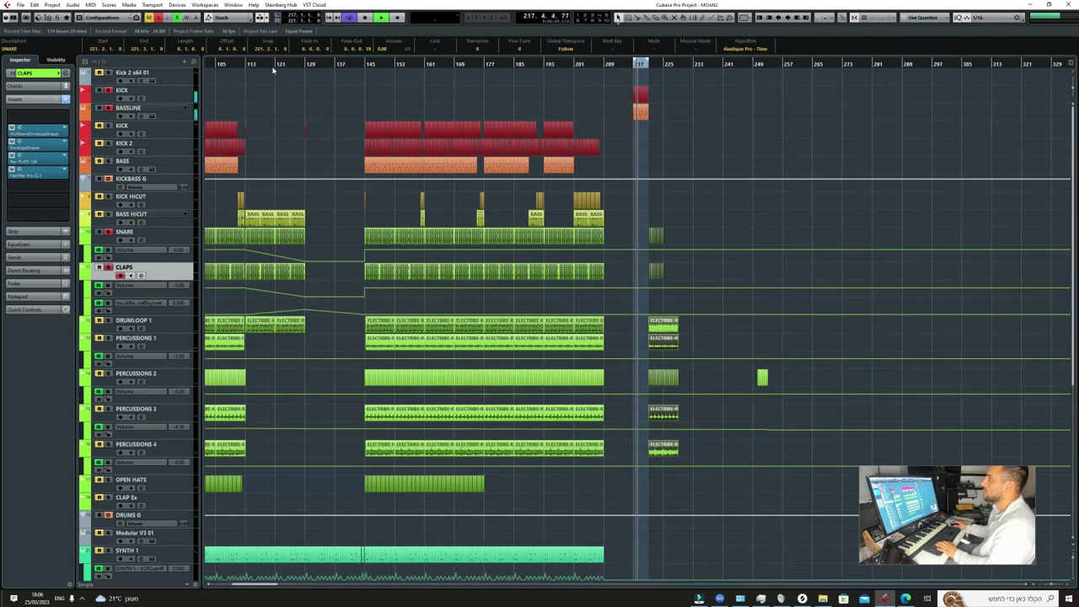
pyautogui.press('h')
pyautogui.press('g')
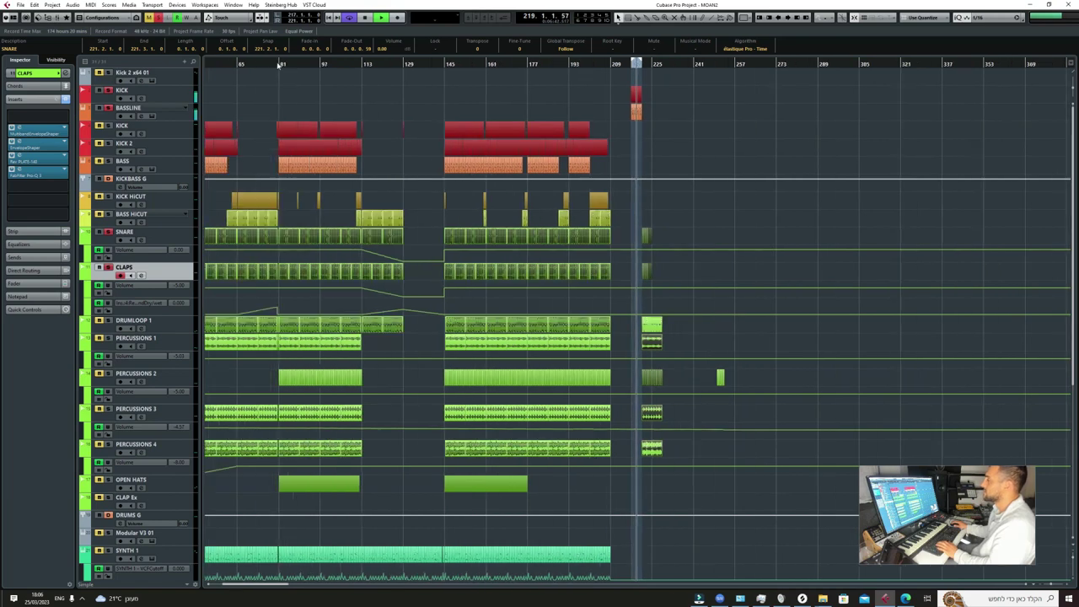
pyautogui.press('g')
pyautogui.press('h')
pyautogui.press('h')
pyautogui.press('h')
pyautogui.press('h')
pyautogui.press('h')
pyautogui.press('h')
pyautogui.press('h')
pyautogui.press('h')
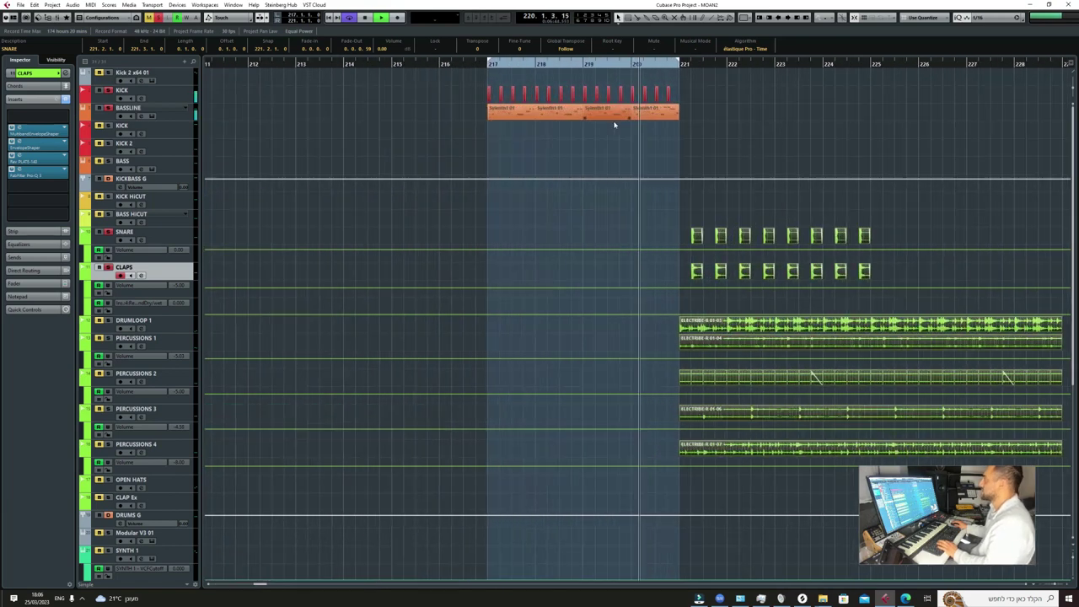
pyautogui.press('h')
pyautogui.press('h')
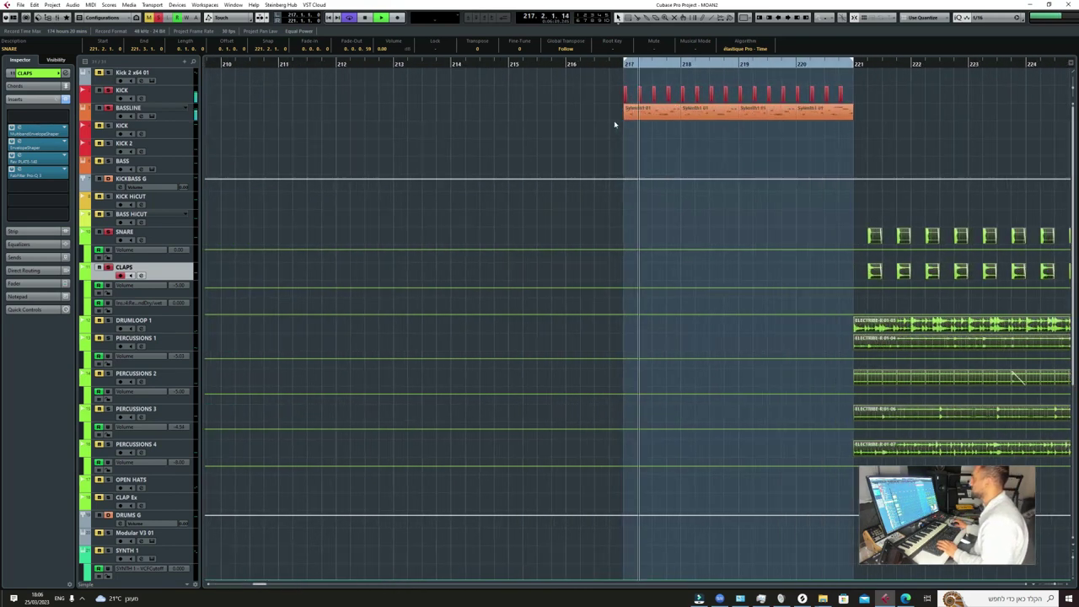
pyautogui.press('h')
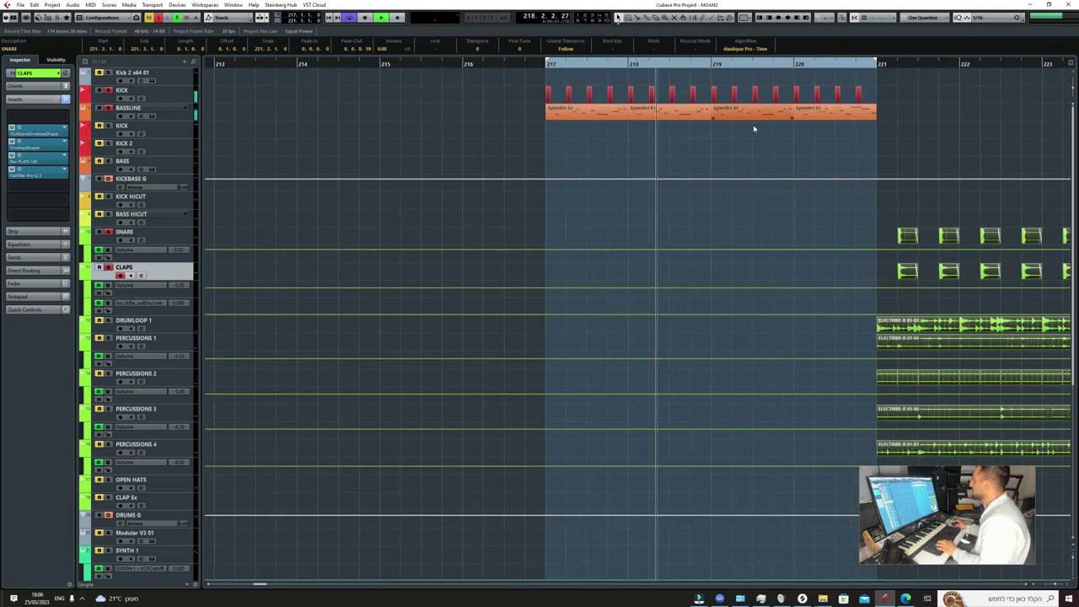
# Move the first SNARE event back into the loop and duplicate it on every second and fourth beat of bars 217 to 220
pyautogui.press('g')
pyautogui.press('g')
pyautogui.press('h')
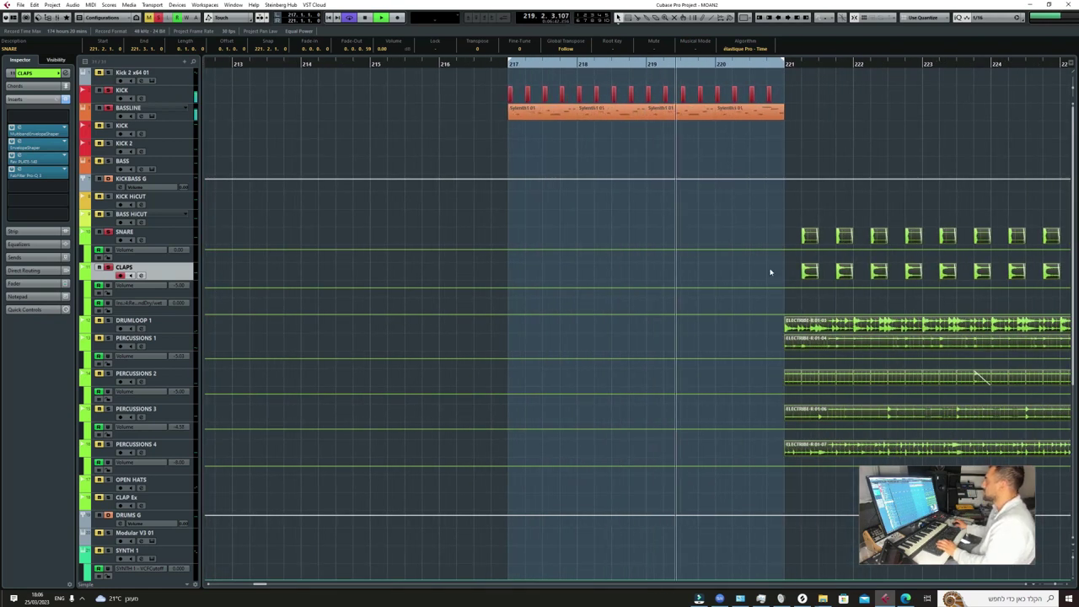
pyautogui.moveTo(807, 236); pyautogui.dragTo(742, 237)
pyautogui.hotkey('ctrl', 'd')
pyautogui.hotkey('ctrl', 'd')
pyautogui.hotkey('ctrl', 'd')
pyautogui.hotkey('ctrl', 'd')
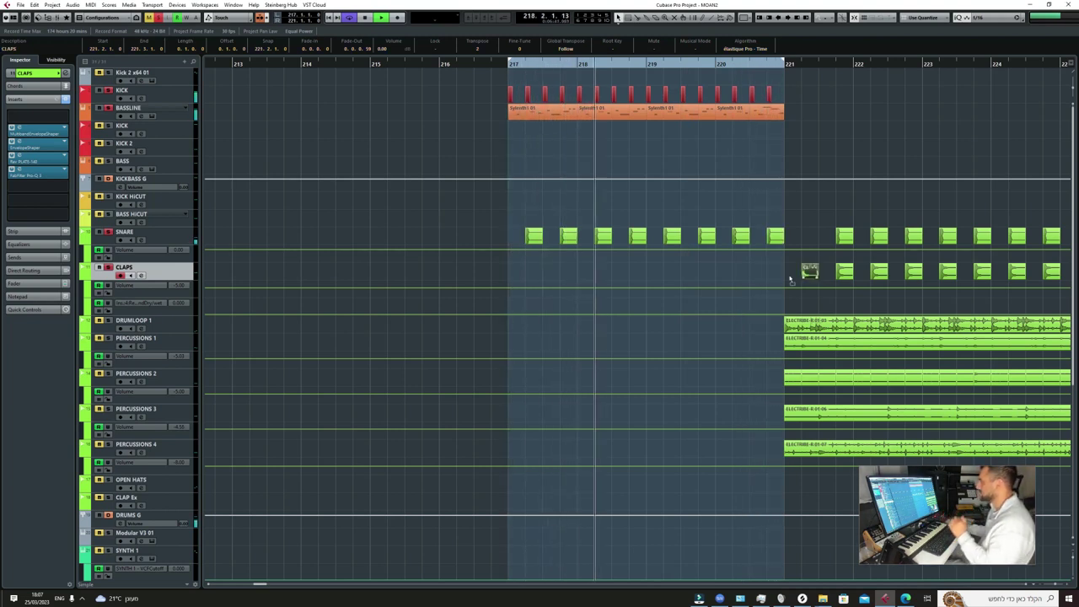
# Move the first CLAPS event into the loop and copy it under each snare hit through bar 220
pyautogui.moveTo(810, 272); pyautogui.dragTo(604, 272)
pyautogui.moveTo(605, 273); pyautogui.dragTo(740, 275)
pyautogui.press('g')
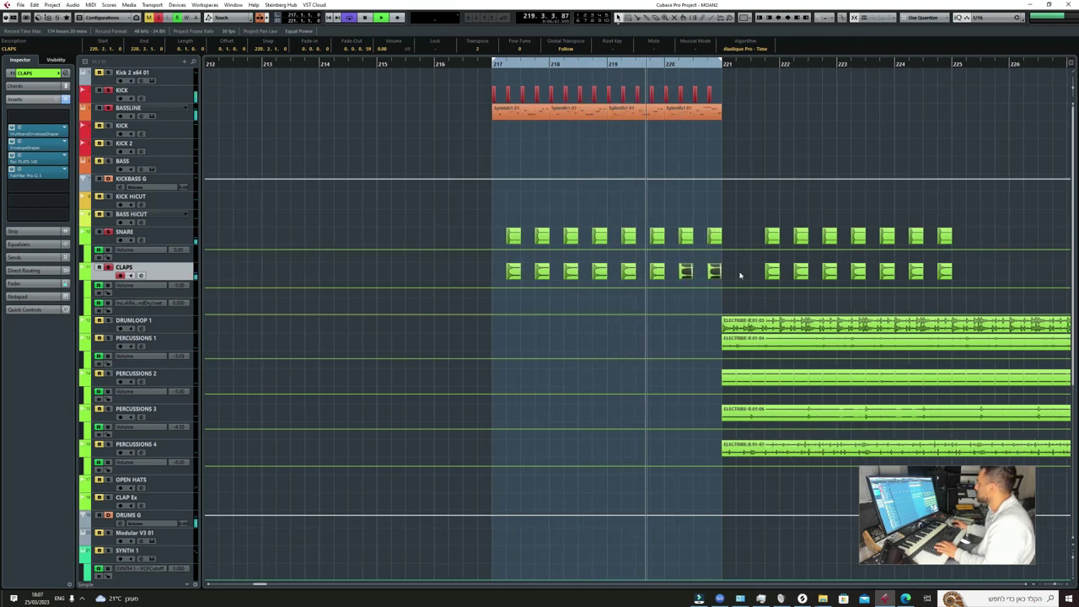
# Listen to the loop with the layered snare and claps while examining their placement in the arrangement
pyautogui.press('g')
pyautogui.press('g')
pyautogui.press('g')
pyautogui.press('g')
pyautogui.press('g')
pyautogui.press('g')
pyautogui.press('g')
pyautogui.press('g')
pyautogui.press('g')
pyautogui.press('g')
pyautogui.press('g')
pyautogui.press('g')
pyautogui.press('h')
pyautogui.press('h')
pyautogui.press('h')
pyautogui.press('h')
pyautogui.press('h')
pyautogui.press('h')
pyautogui.press('h')
pyautogui.press('h')
pyautogui.press('h')
pyautogui.press('h')
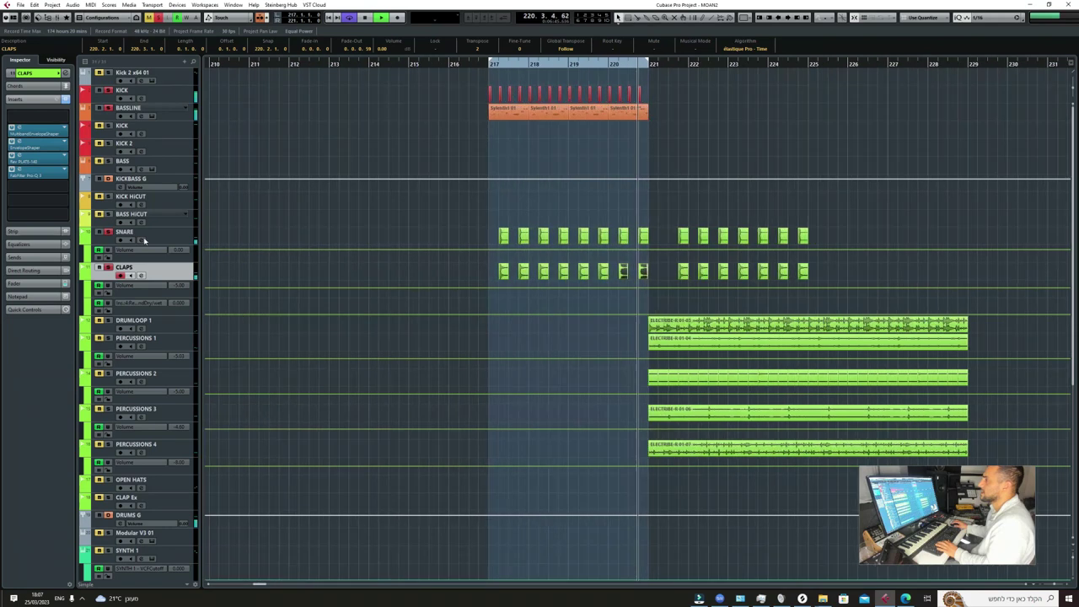
# Deselect the clap events and lower the CLAPS track's volume automation to -6.30
pyautogui.press('g')
pyautogui.press('g')
pyautogui.press('g')
pyautogui.press('g')
pyautogui.press('g')
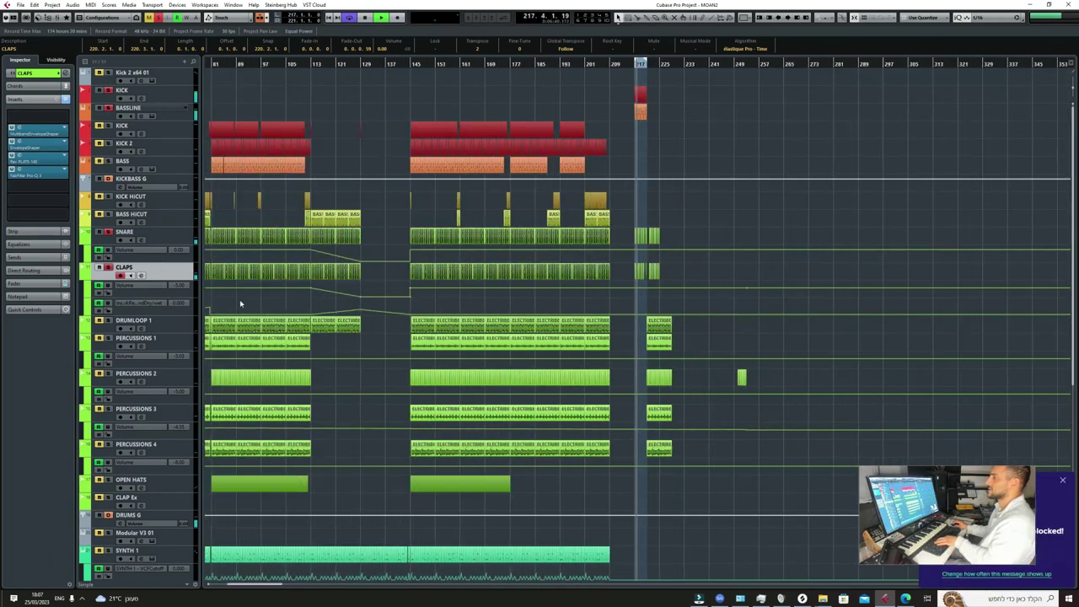
pyautogui.press('g')
pyautogui.press('Delete')
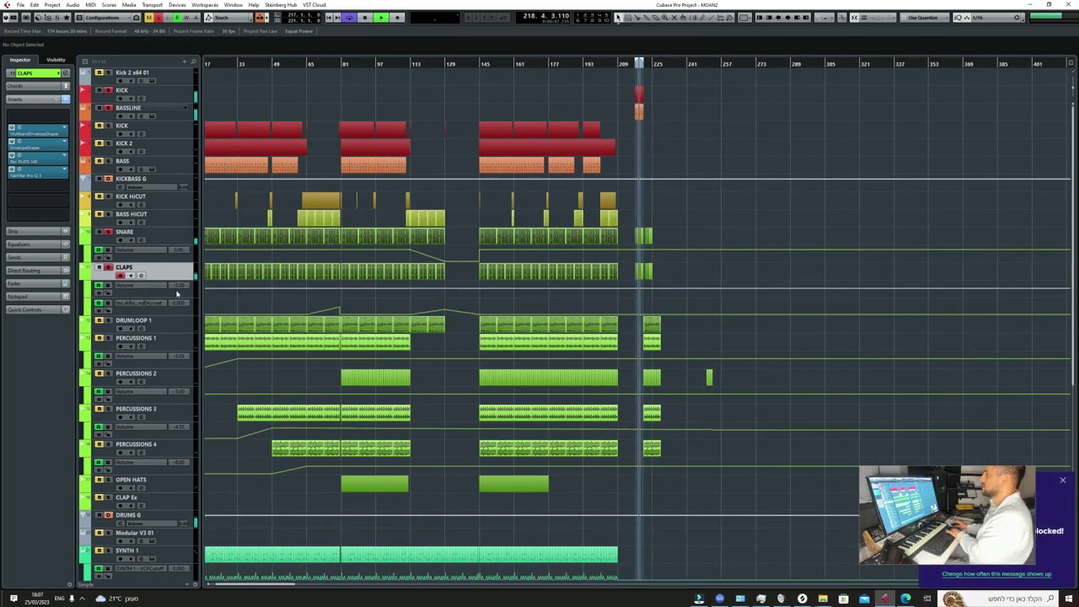
pyautogui.press('h')
pyautogui.press('h')
pyautogui.press('h')
pyautogui.press('h')
pyautogui.press('h')
pyautogui.press('h')
pyautogui.press('h')
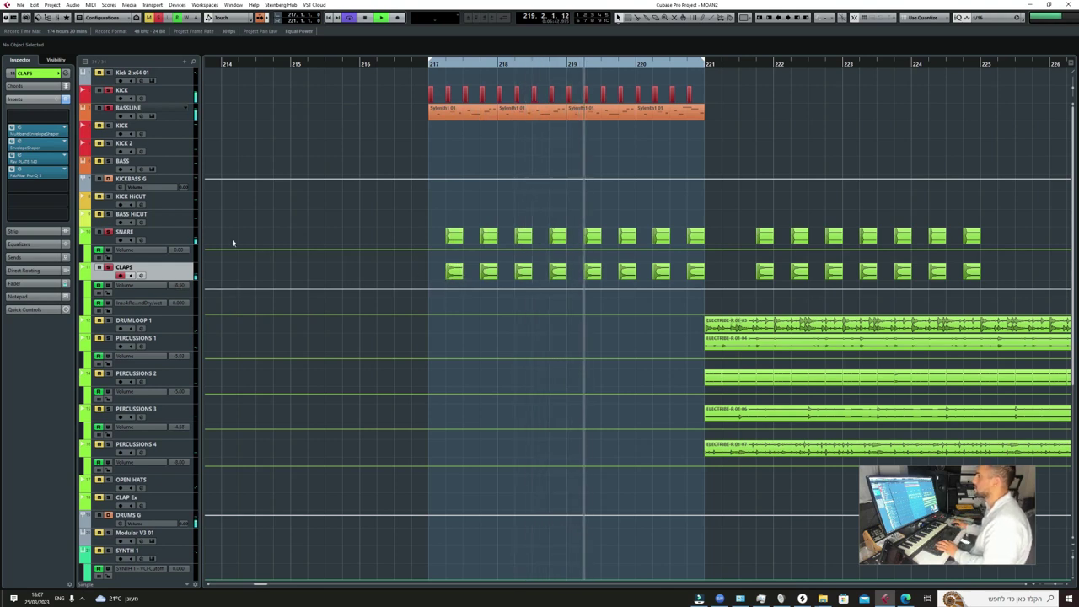
# Examine the Rev INTENSITY reverb and EnvelopeShaper settings on the SNARE track
pyautogui.click(175, 233)
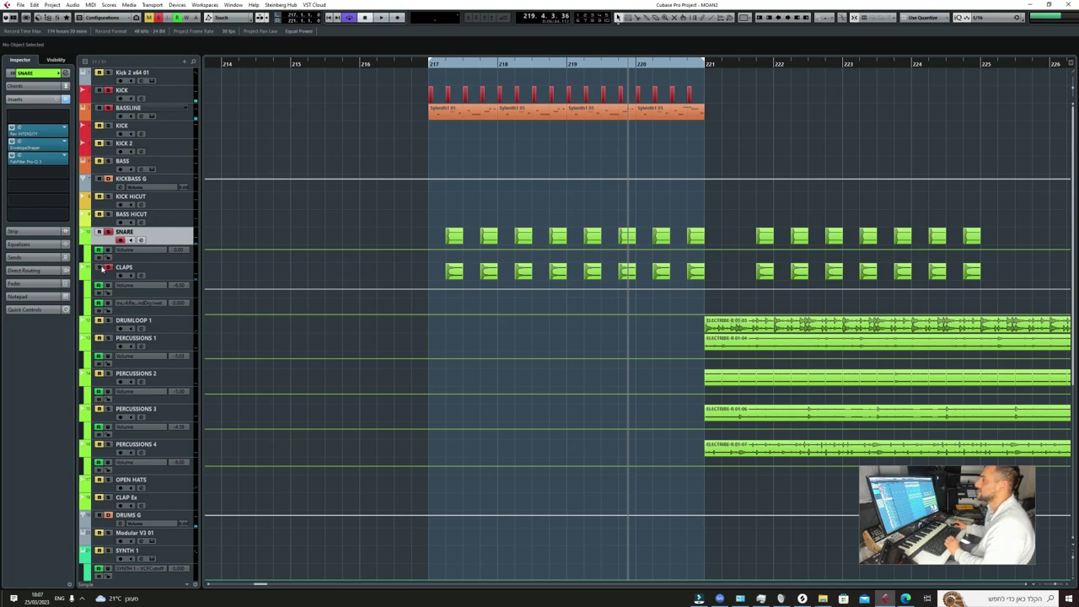
pyautogui.click(56, 135)
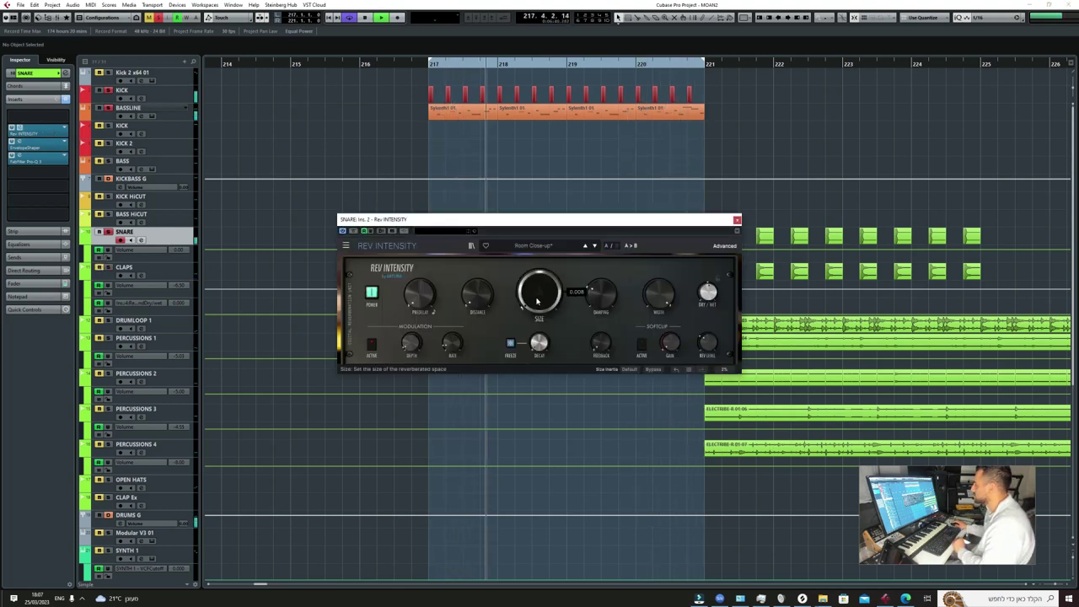
pyautogui.click(737, 221)
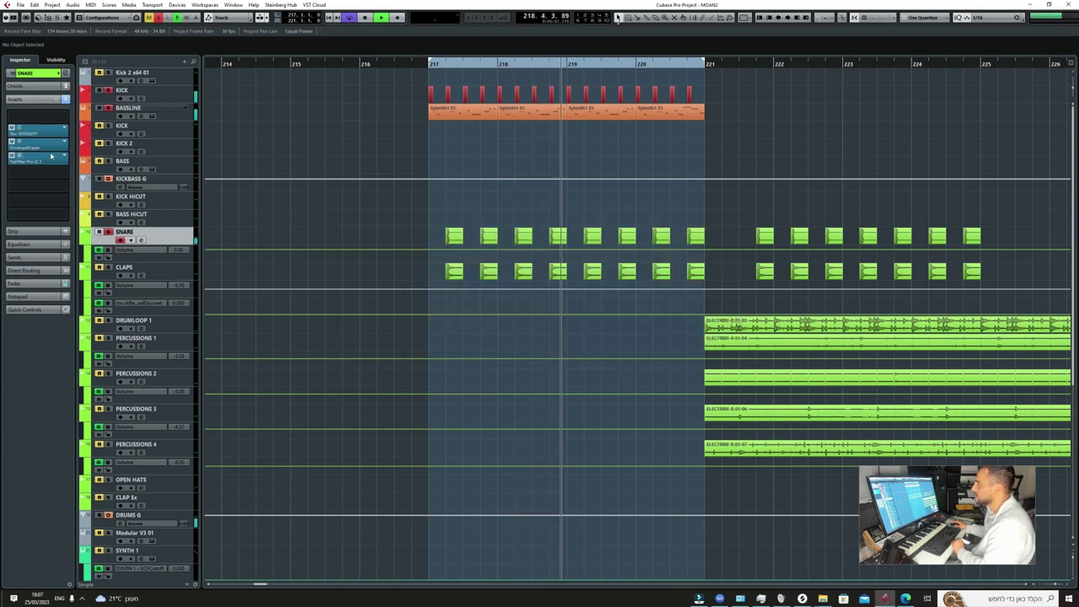
pyautogui.click(48, 152)
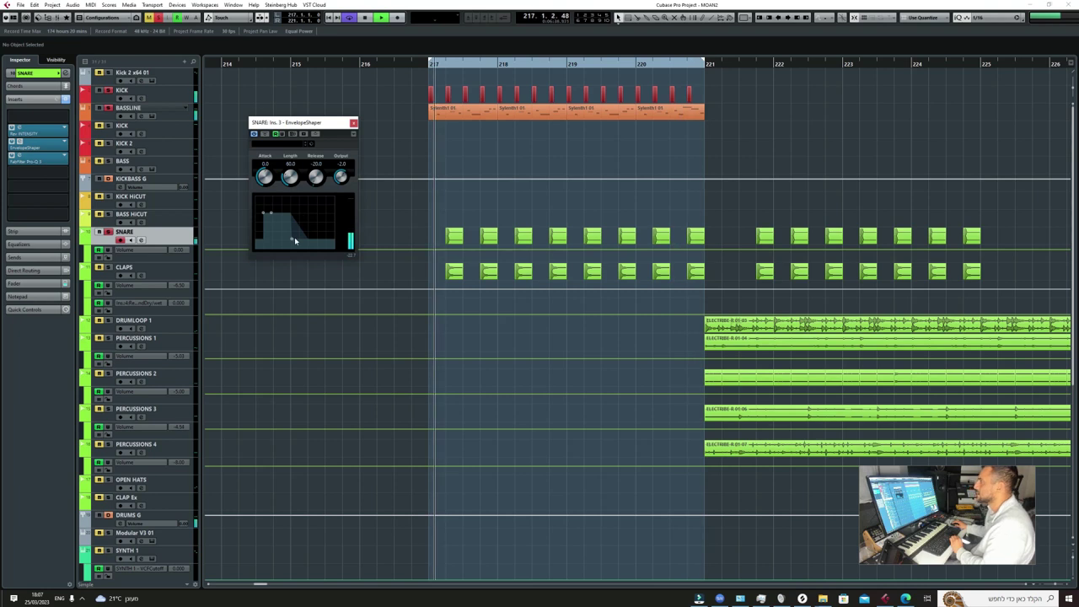
pyautogui.moveTo(295, 239)
pyautogui.mouseDown()
pyautogui.moveTo(320, 241)
pyautogui.moveTo(291, 240)
pyautogui.mouseUp()
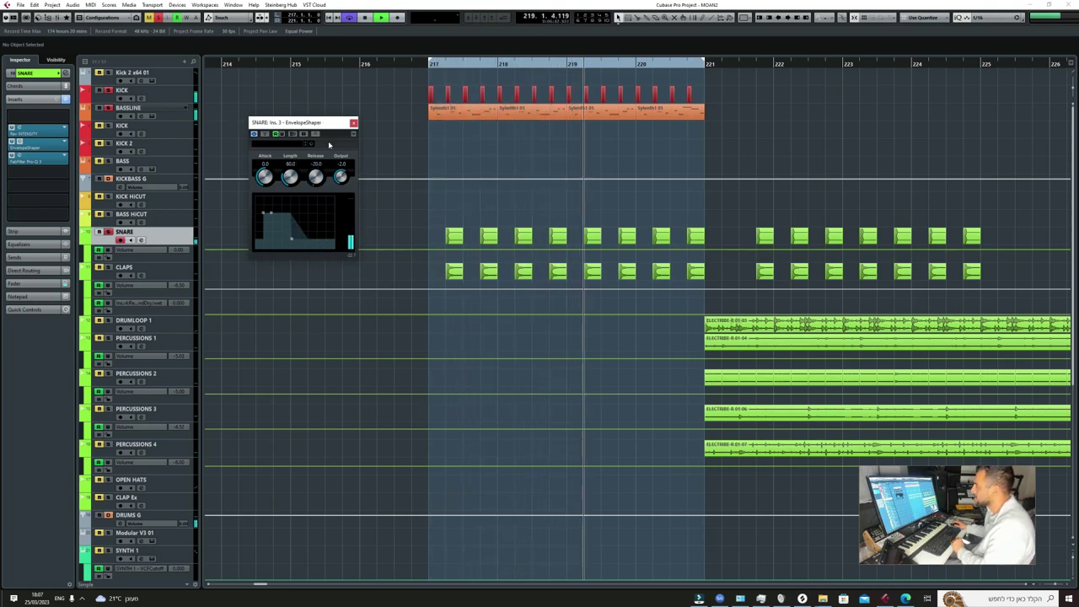
pyautogui.click(354, 123)
# Compare the snare with and without its high-frequency dip in FabFilter Pro-Q 3, and set that band's gain to -5 dB
pyautogui.click(21, 155)
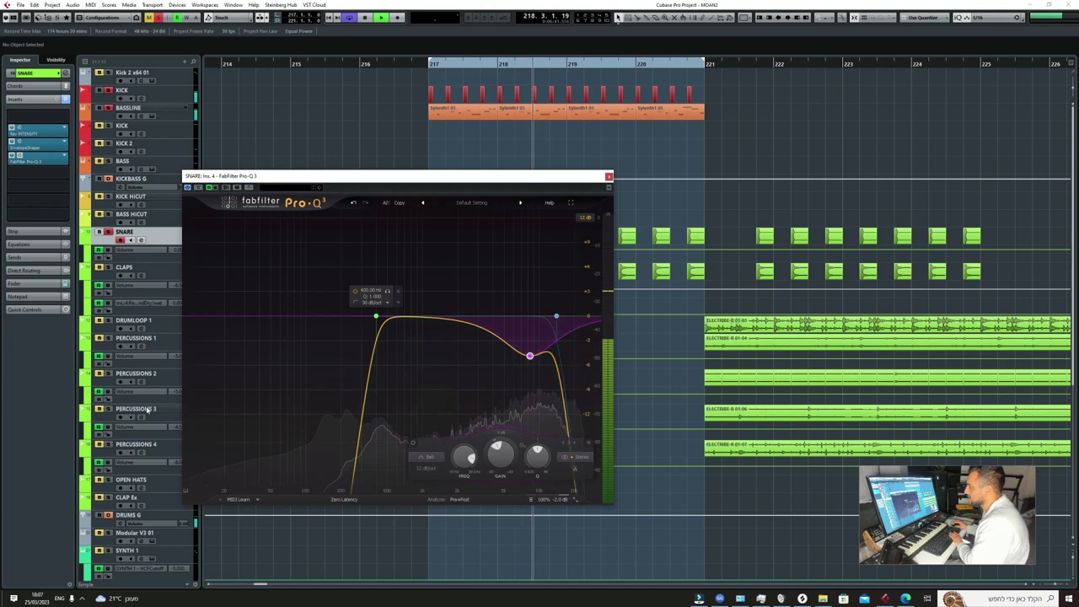
pyautogui.doubleClick(529, 355)
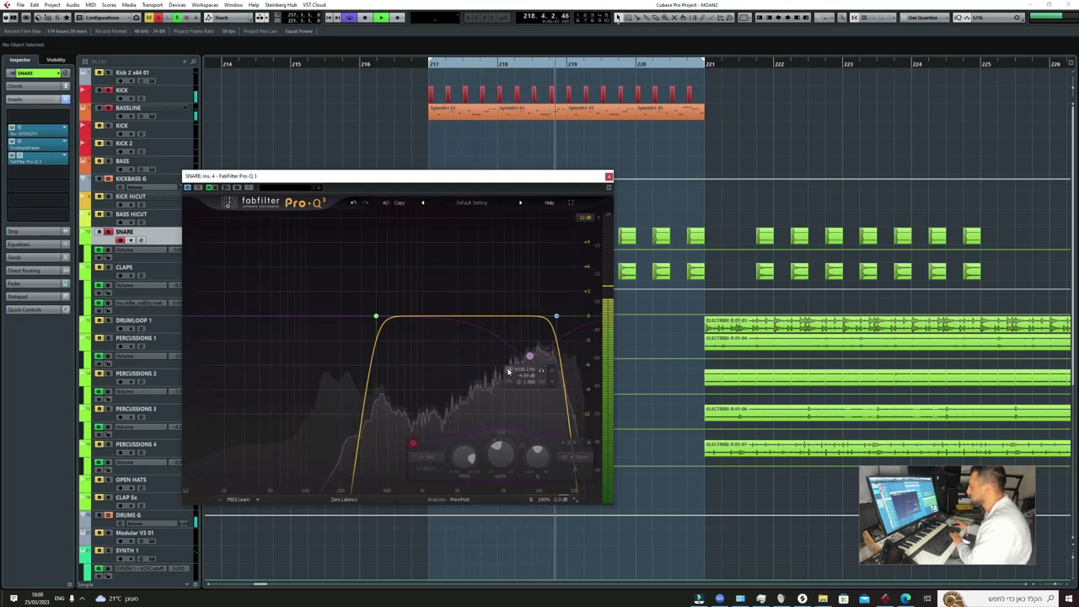
pyautogui.click(508, 371)
pyautogui.doubleClick(527, 376)
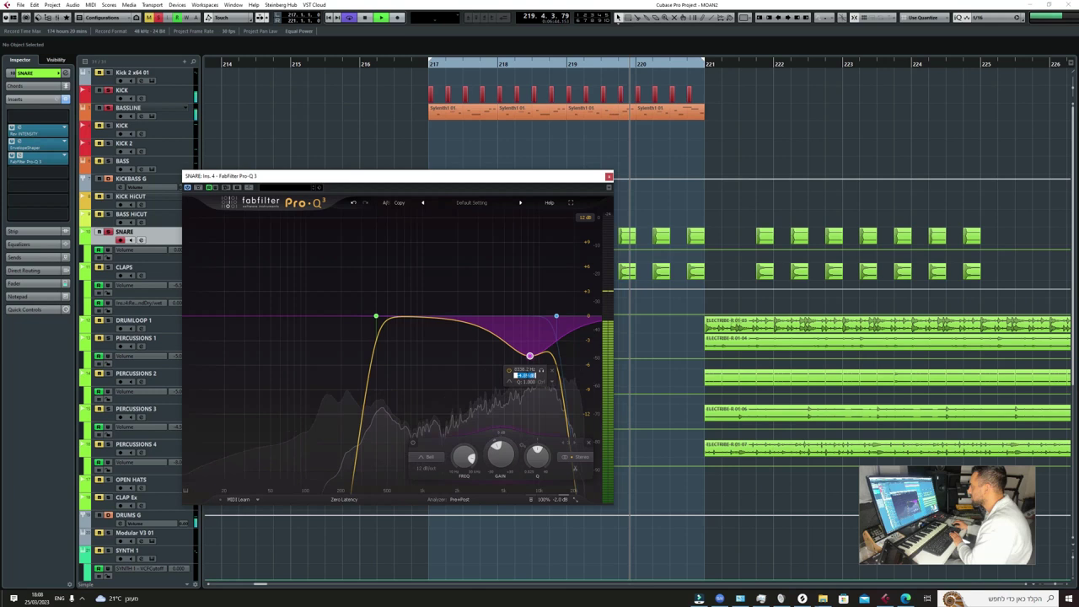
pyautogui.write('-4')
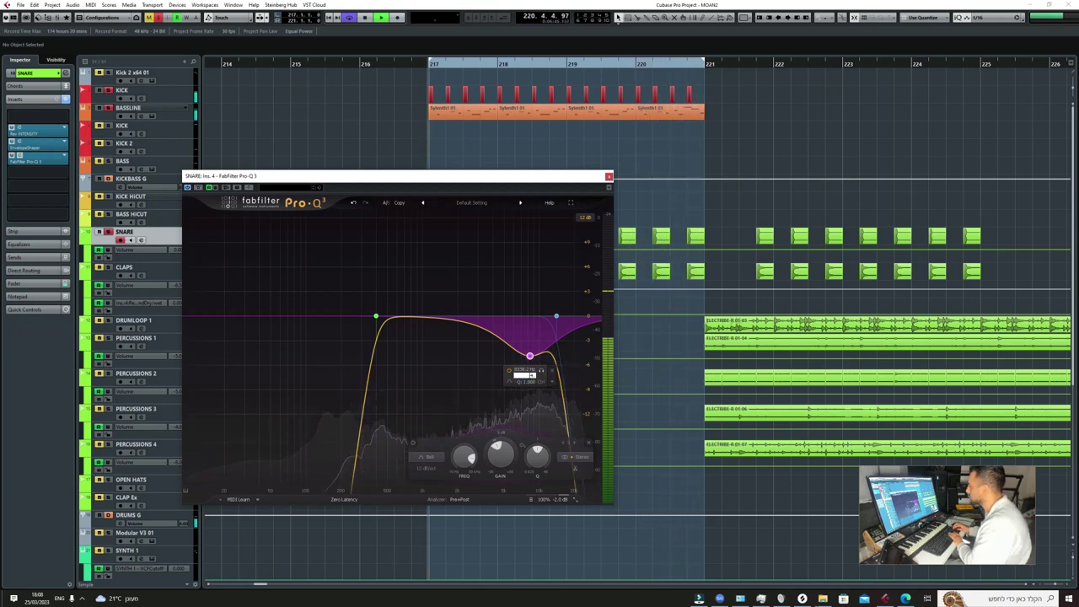
pyautogui.press('Return')
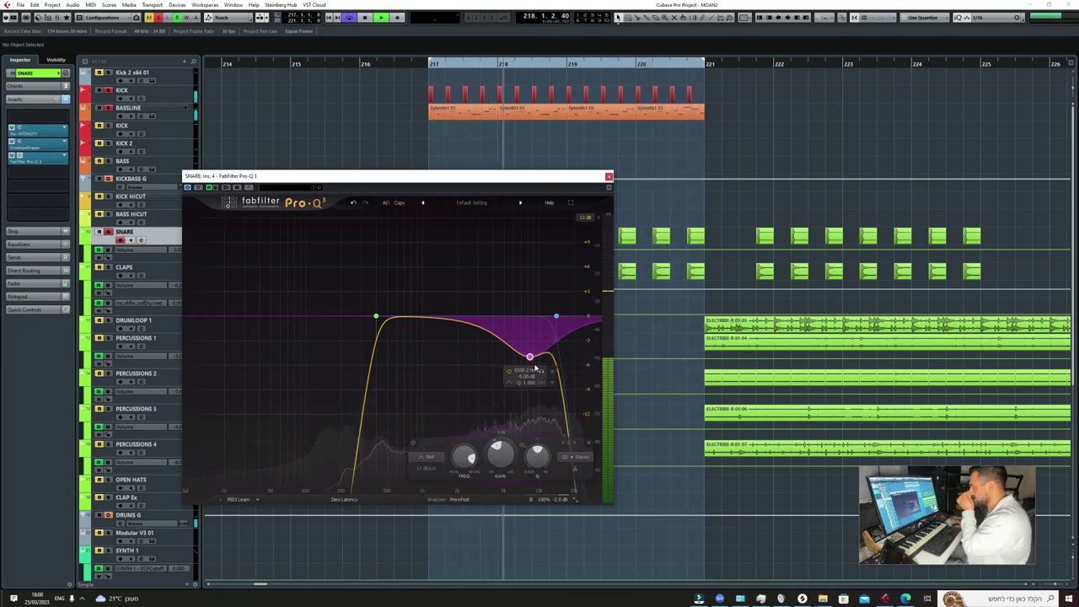
pyautogui.click(608, 177)
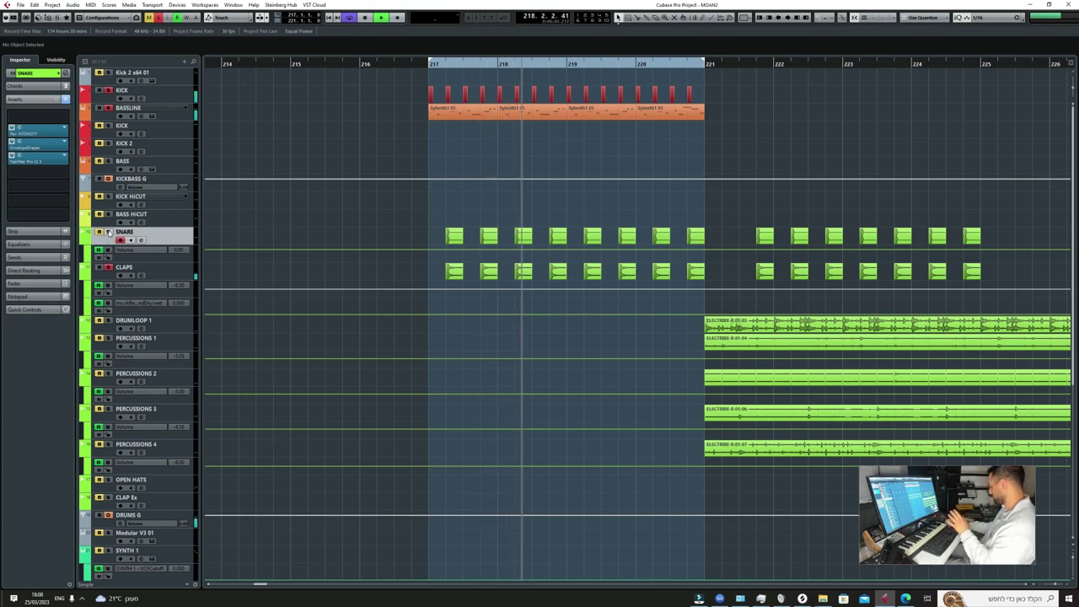
# Examine the MultibandEnvelopeShaper, Rev PLATE-140 and FabFilter Pro-Q 3 settings on the CLAPS track
pyautogui.click(141, 271)
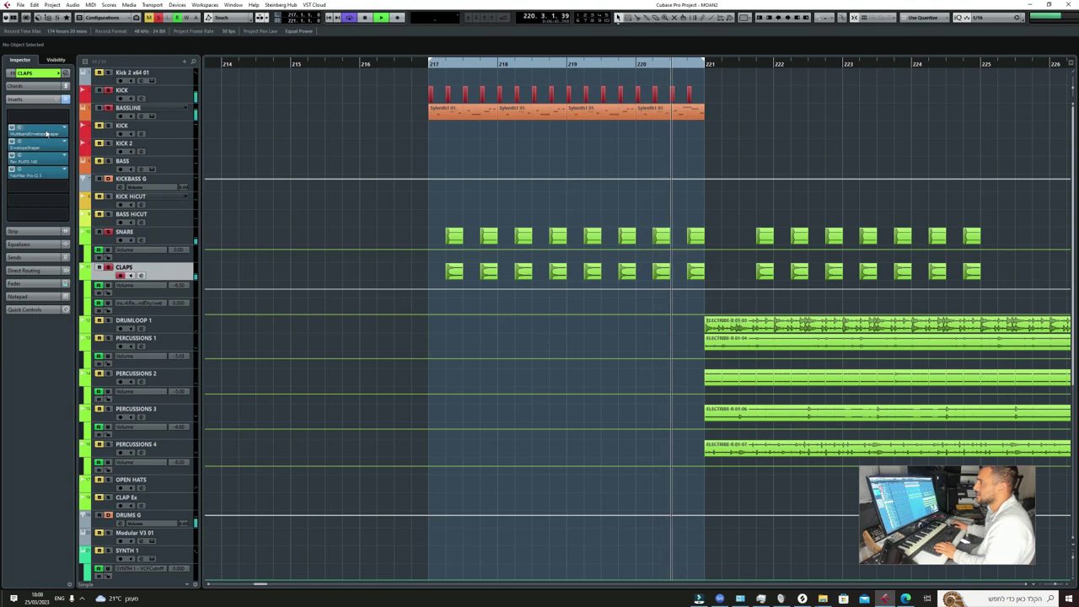
pyautogui.click(45, 133)
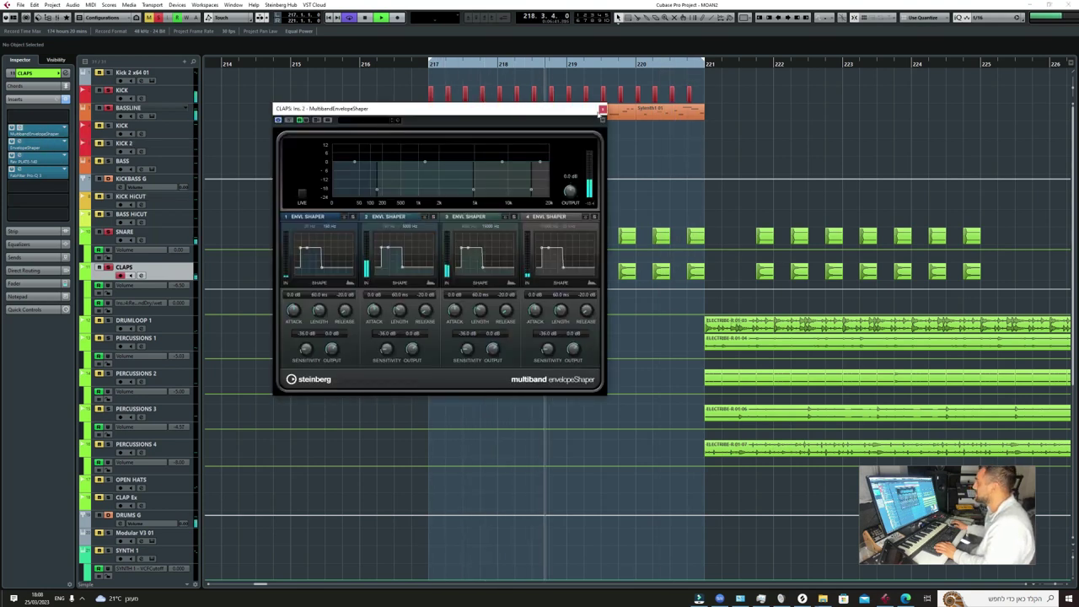
pyautogui.click(602, 109)
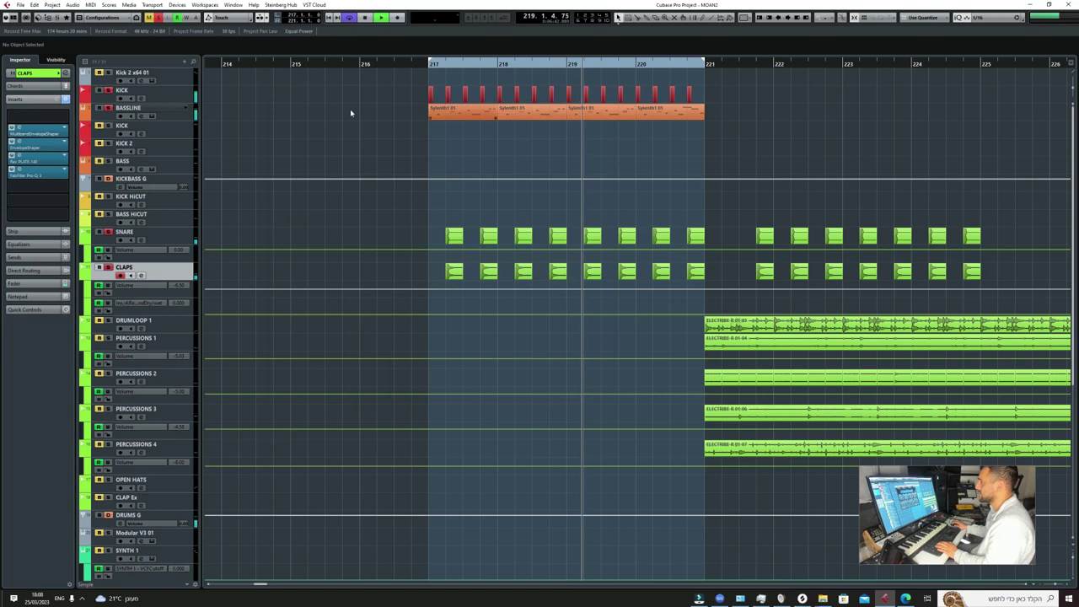
pyautogui.click(23, 158)
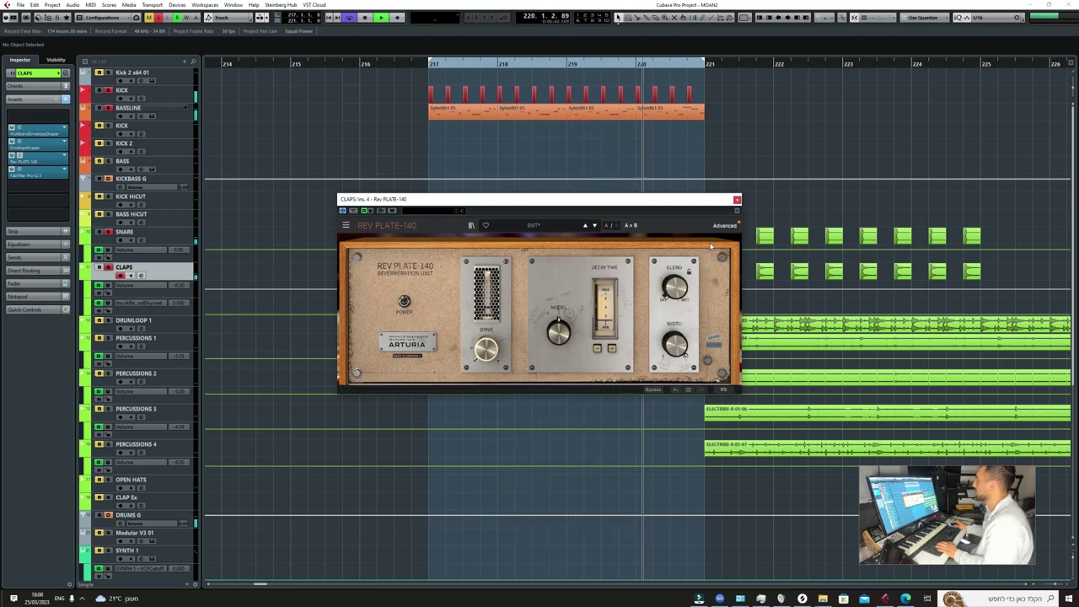
pyautogui.click(738, 200)
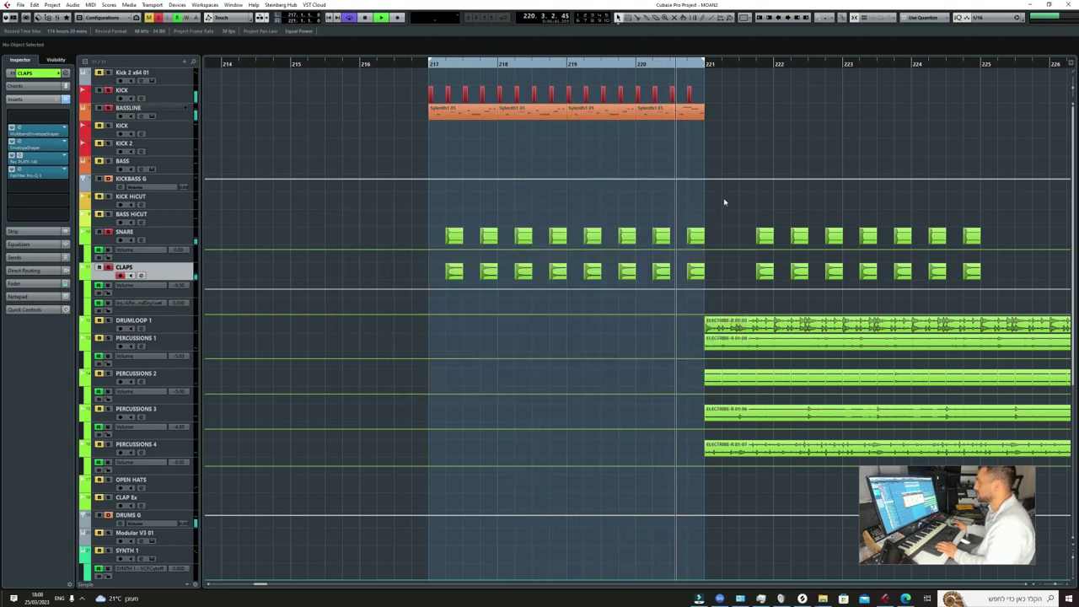
pyautogui.click(44, 173)
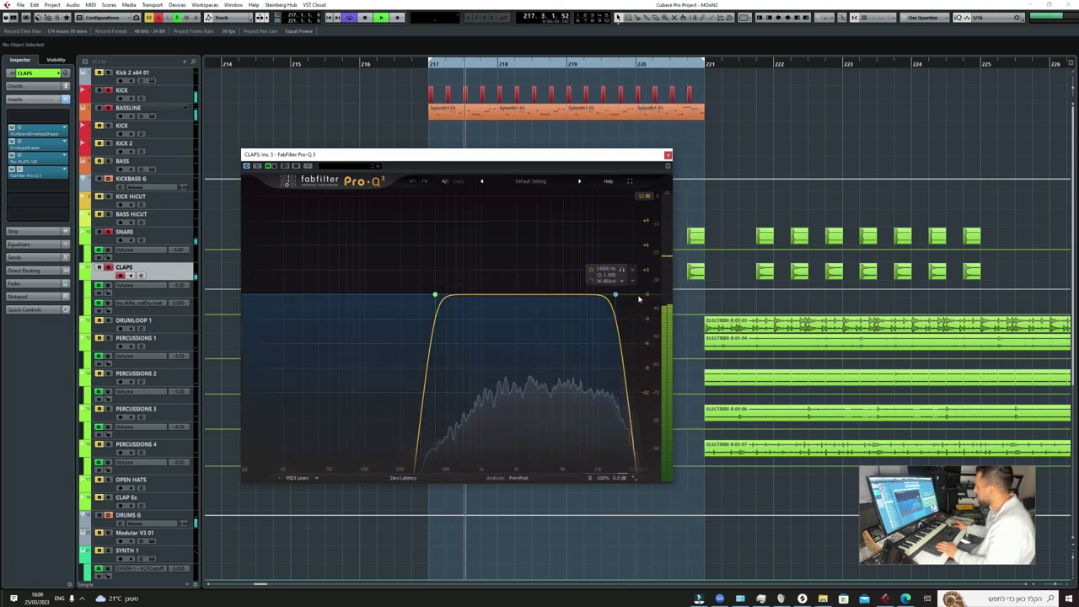
pyautogui.click(668, 156)
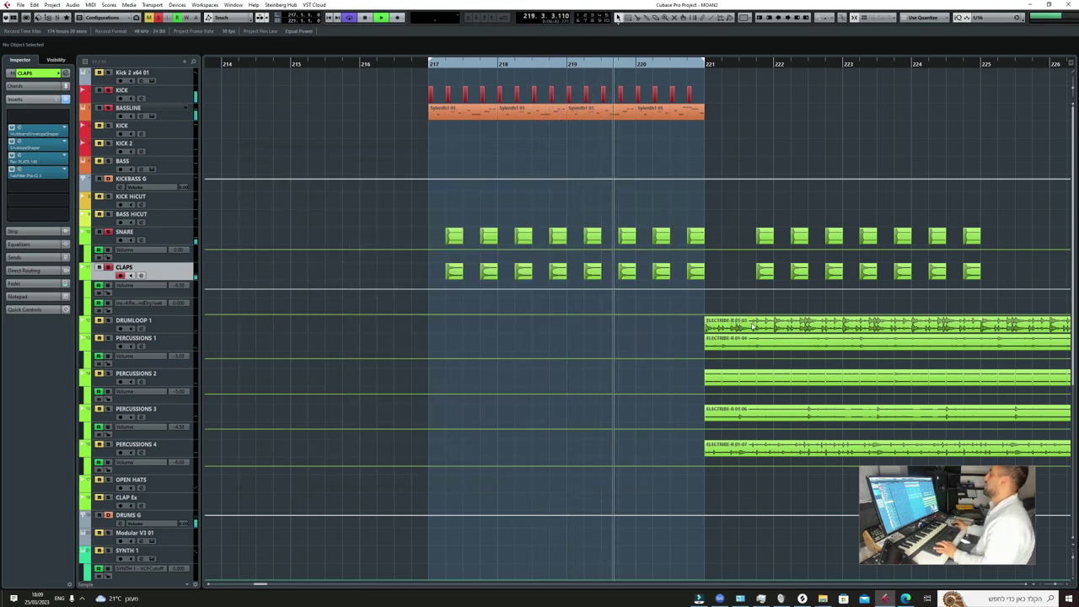
# Move the DRUMLOOP 1 audio event so that it starts at bar 217, aligned with the kick and bassline
pyautogui.press('g')
pyautogui.click(745, 329)
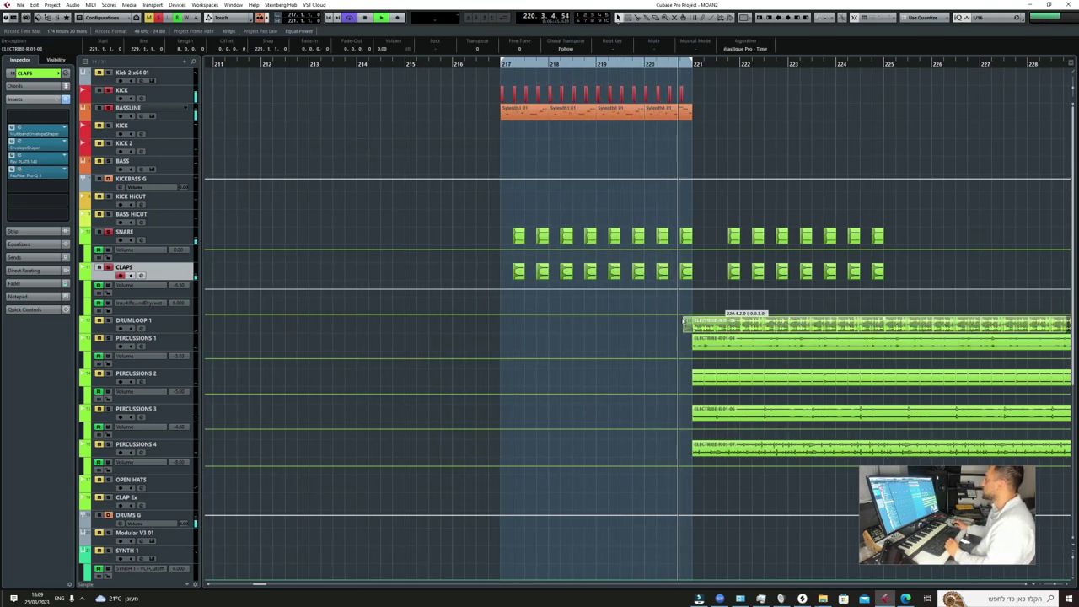
pyautogui.moveTo(739, 327)
pyautogui.mouseDown()
pyautogui.moveTo(525, 335)
pyautogui.moveTo(549, 330)
pyautogui.mouseUp()
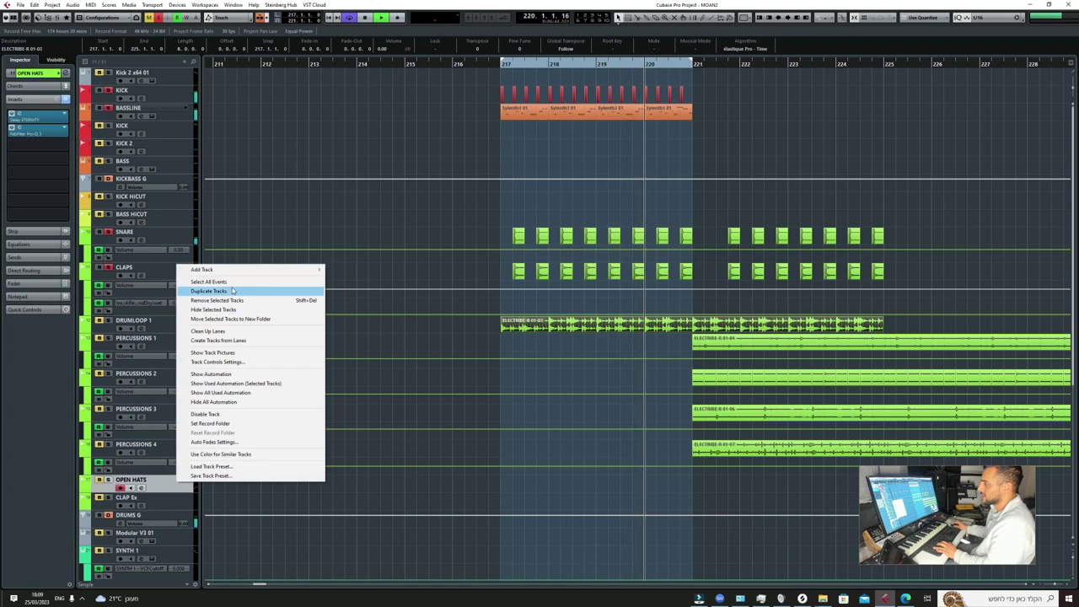
# Add one instrument track that uses the ELECTRIBE-R synth below the OPEN HATS track
pyautogui.moveTo(219, 270)
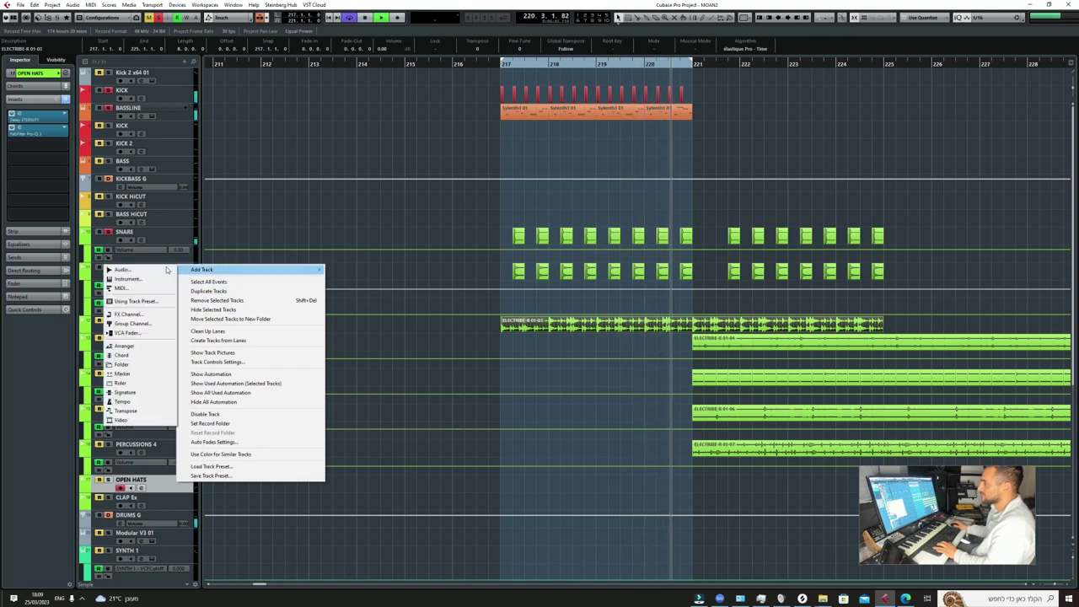
pyautogui.click(123, 282)
pyautogui.click(333, 187)
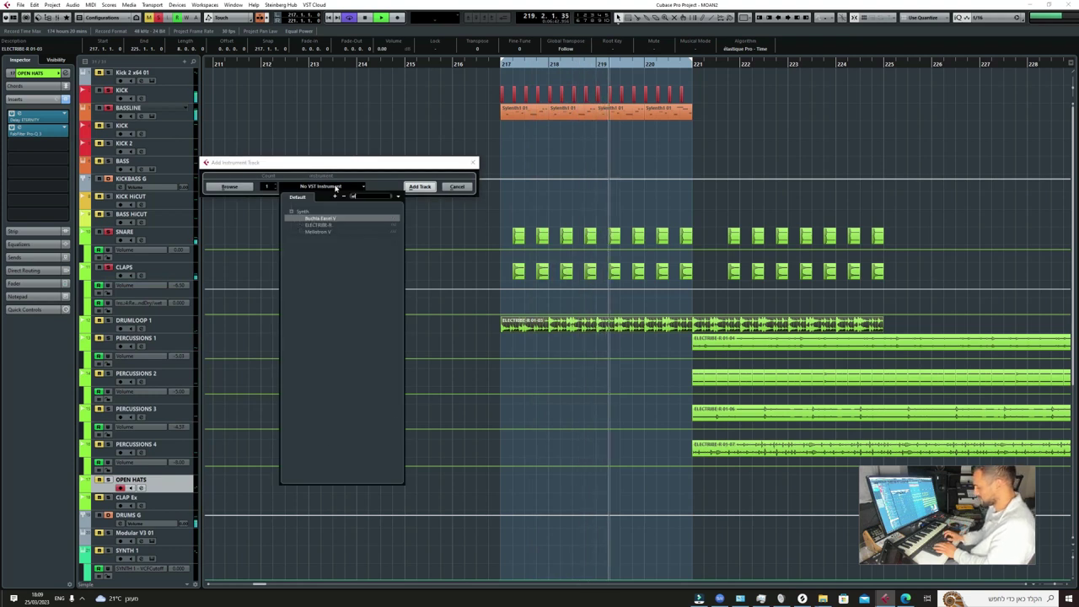
pyautogui.click(316, 225)
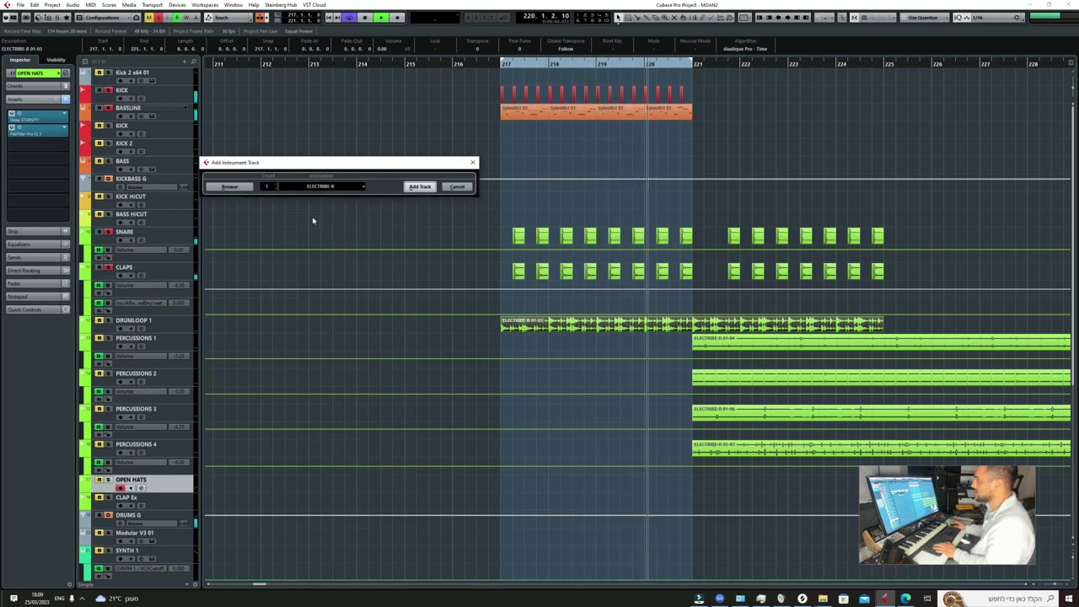
pyautogui.click(420, 187)
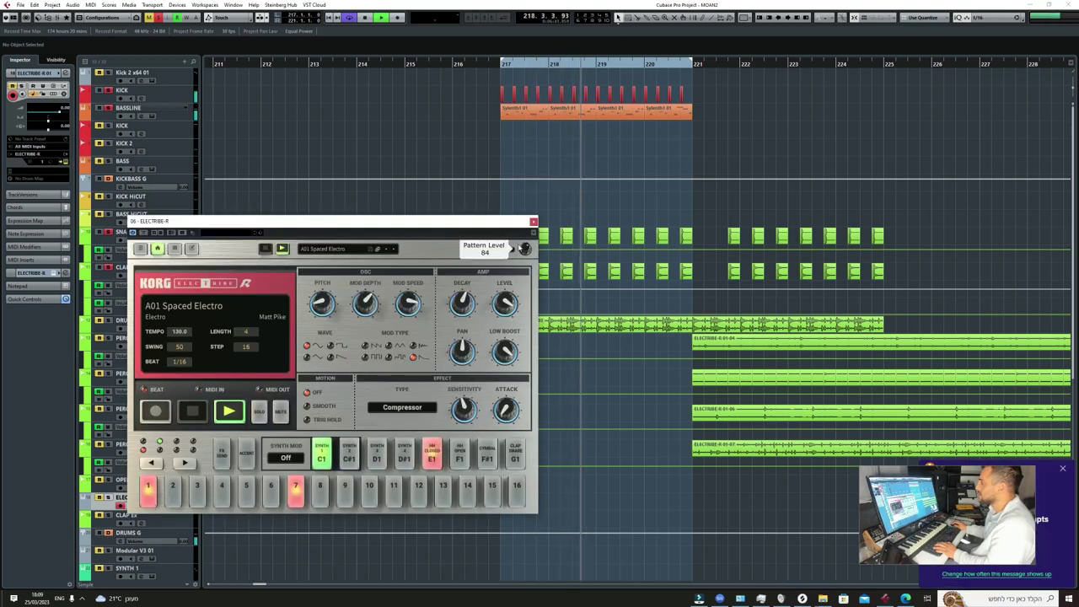
# Look through the ELECTRIBE-R pattern browser and close the instrument
pyautogui.moveTo(457, 221); pyautogui.dragTo(624, 195)
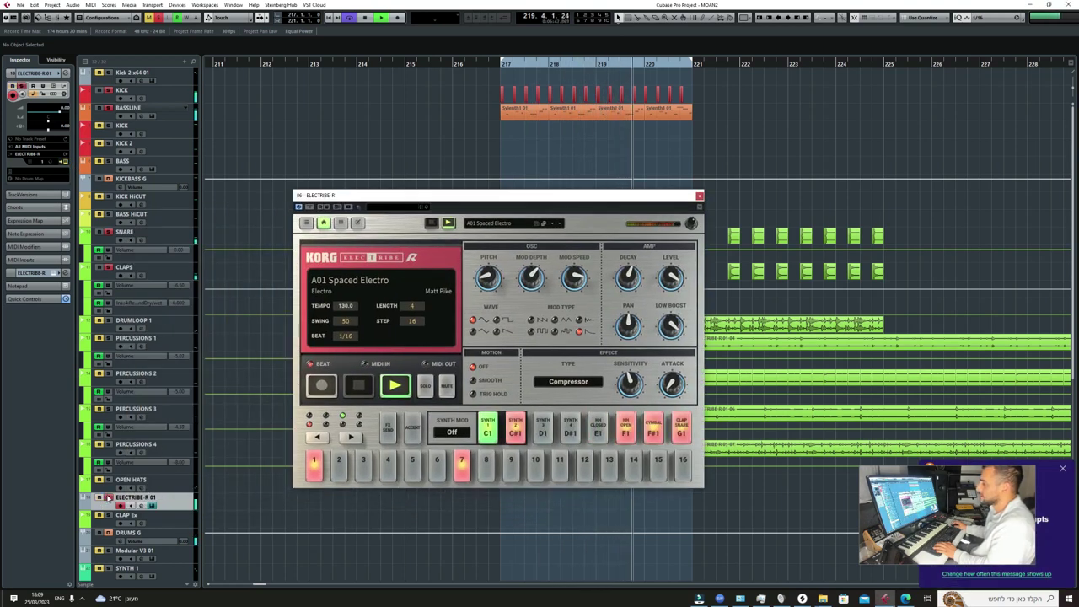
pyautogui.click(525, 224)
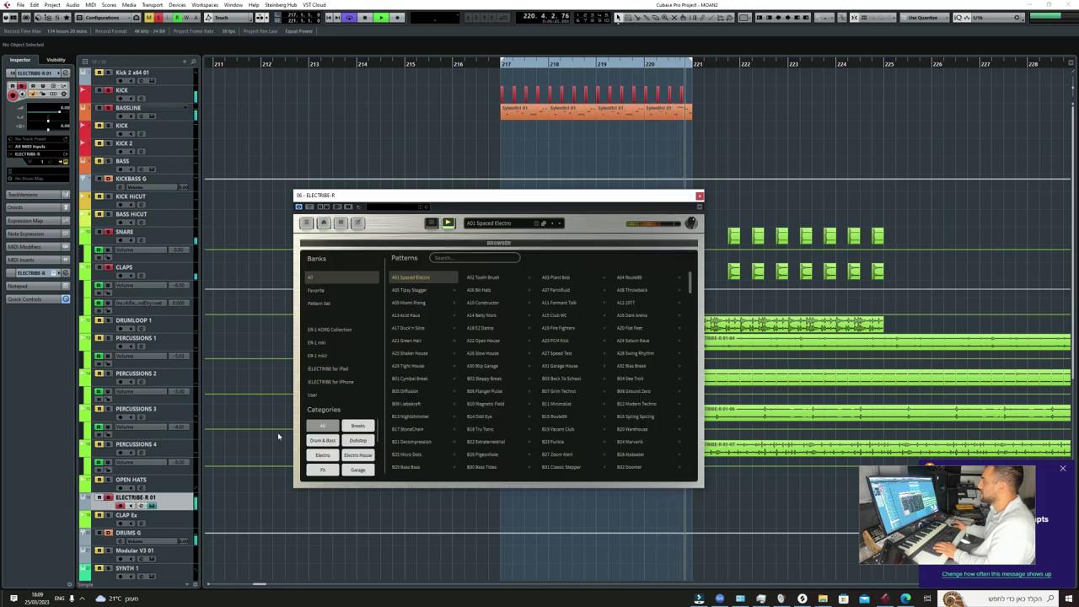
pyautogui.click(699, 196)
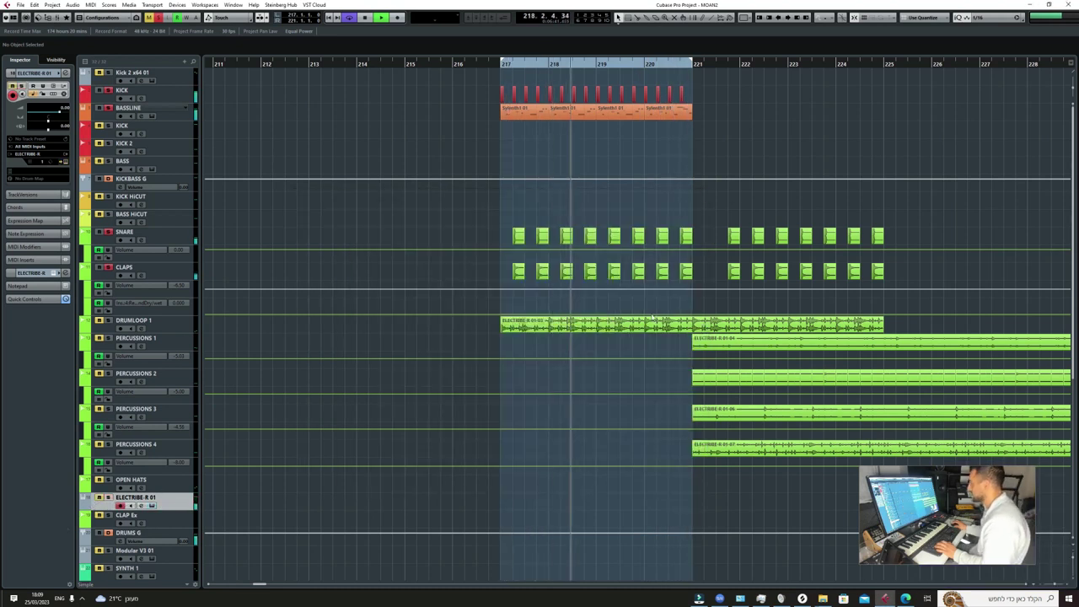
# Solo the DRUMLOOP 1 track so the drum loop plays along with the kick, bassline, snare and claps
pyautogui.click(108, 321)
pyautogui.scroll(2, 616, 319)
pyautogui.scroll(2, 567, 333)
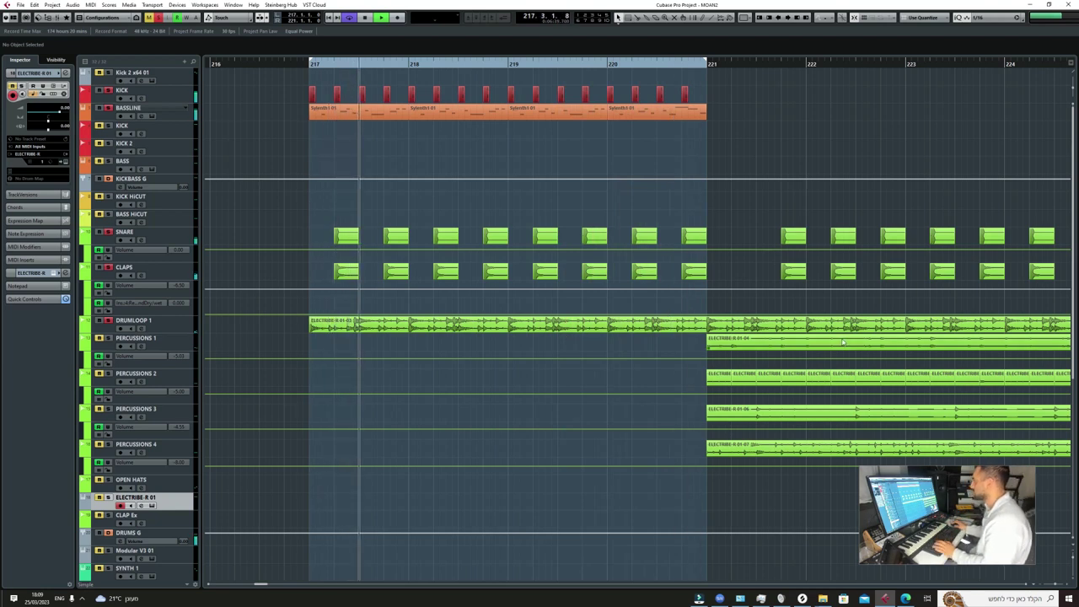
# Duplicate the kick, bassline, snare and clap events so they fill bars 217 to 225, replacing the old snare and clap copies
pyautogui.keyDown('ctrl'); pyautogui.scroll(-4, 774, 270); pyautogui.keyUp('ctrl')
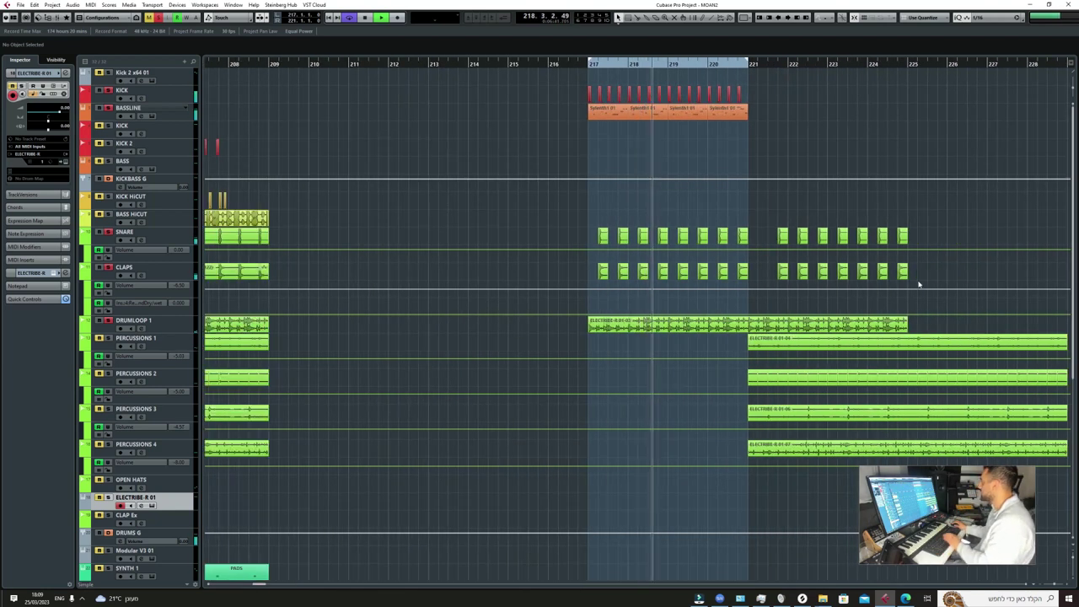
pyautogui.moveTo(919, 282); pyautogui.dragTo(544, 86)
pyautogui.press('Delete')
pyautogui.hotkey('ctrl', 'd')
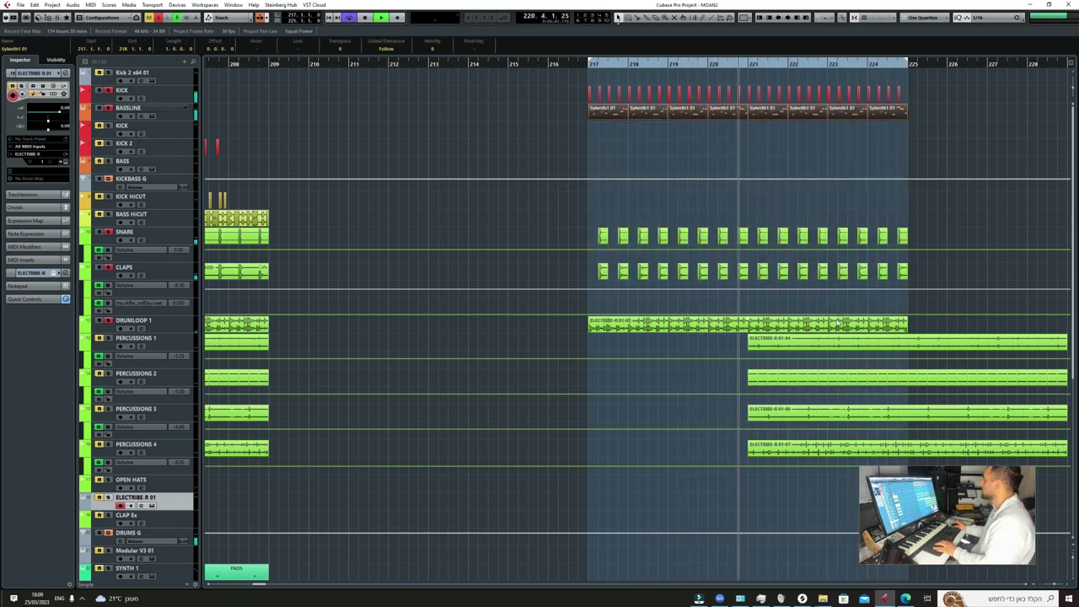
# Move the PERCUSSIONS 1 event to start at bar 217 and solo the track
pyautogui.moveTo(776, 341); pyautogui.dragTo(617, 344)
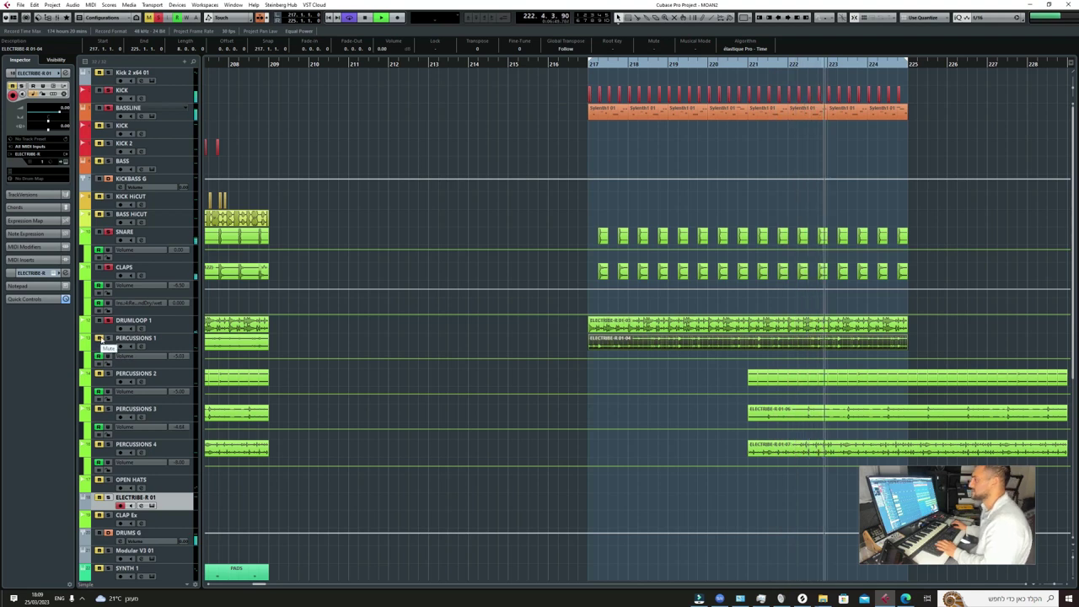
pyautogui.click(108, 338)
pyautogui.press('h')
pyautogui.press('h')
pyautogui.press('h')
pyautogui.press('g')
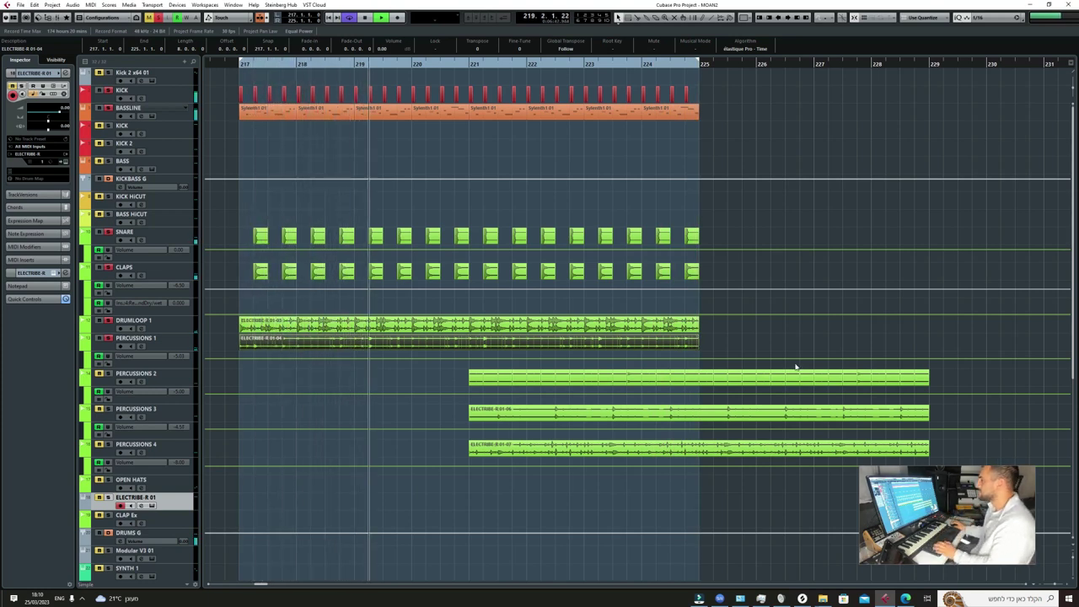
# Move all PERCUSSIONS 2 events to start at bar 217, solo the track, and check the faded hit at the end of bar 219
pyautogui.click(552, 381)
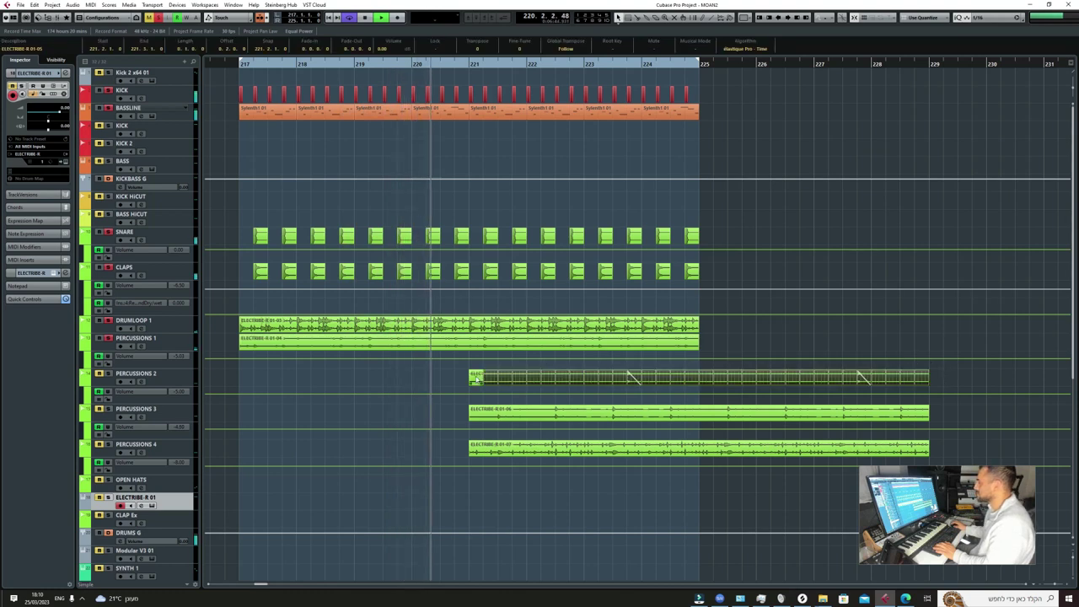
pyautogui.moveTo(942, 383); pyautogui.dragTo(245, 385)
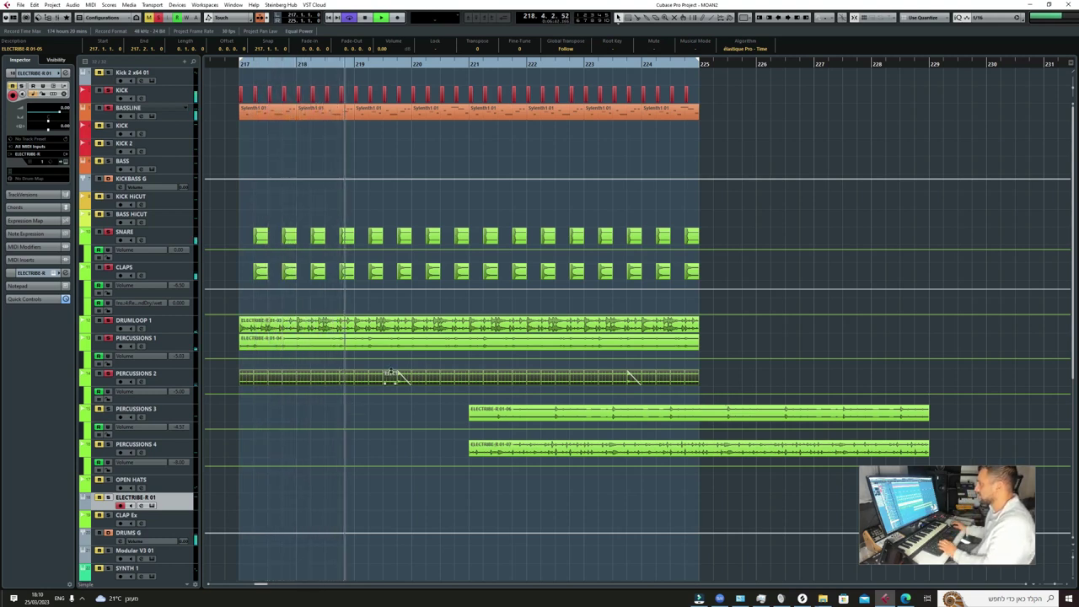
pyautogui.click(390, 380)
pyautogui.click(405, 377)
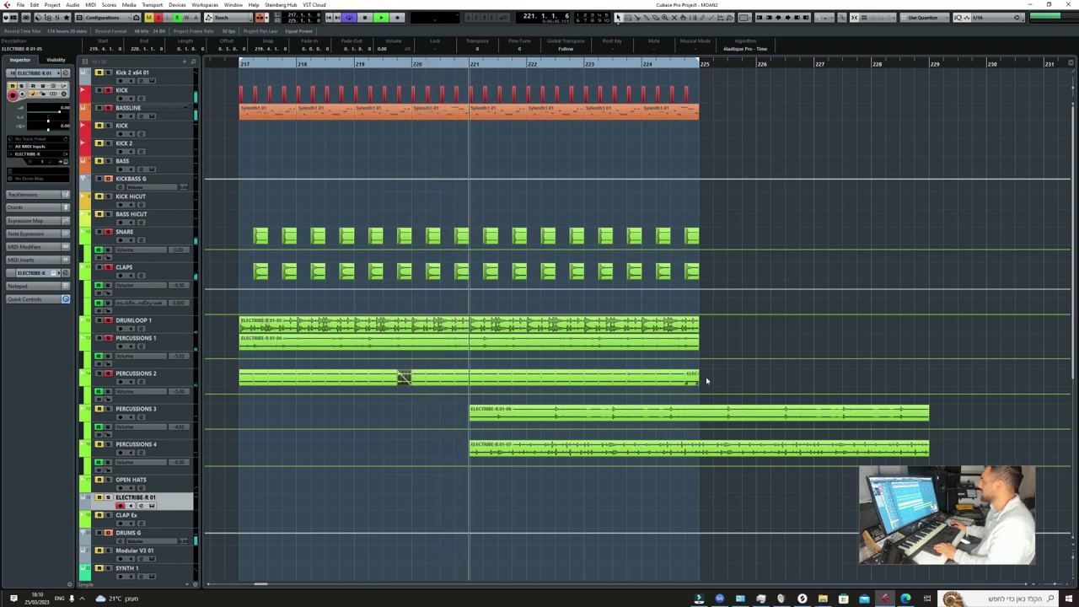
pyautogui.moveTo(707, 380); pyautogui.dragTo(168, 390)
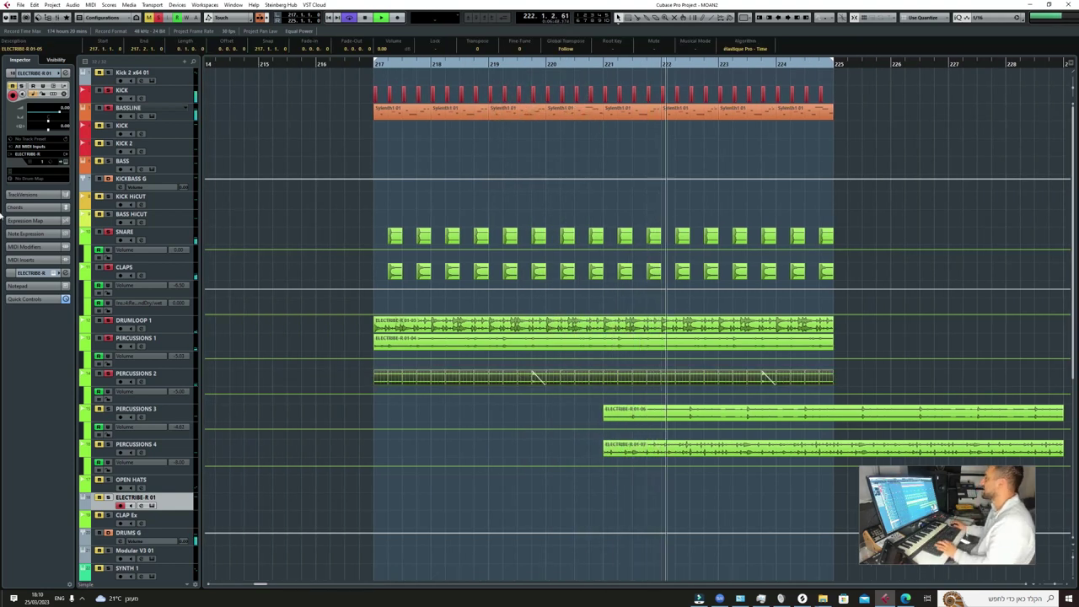
# Move the PERCUSSIONS 3 and PERCUSSIONS 4 events to start at bar 217 and solo both tracks
pyautogui.press('h')
pyautogui.press('h')
pyautogui.press('g')
pyautogui.press('g')
pyautogui.press('g')
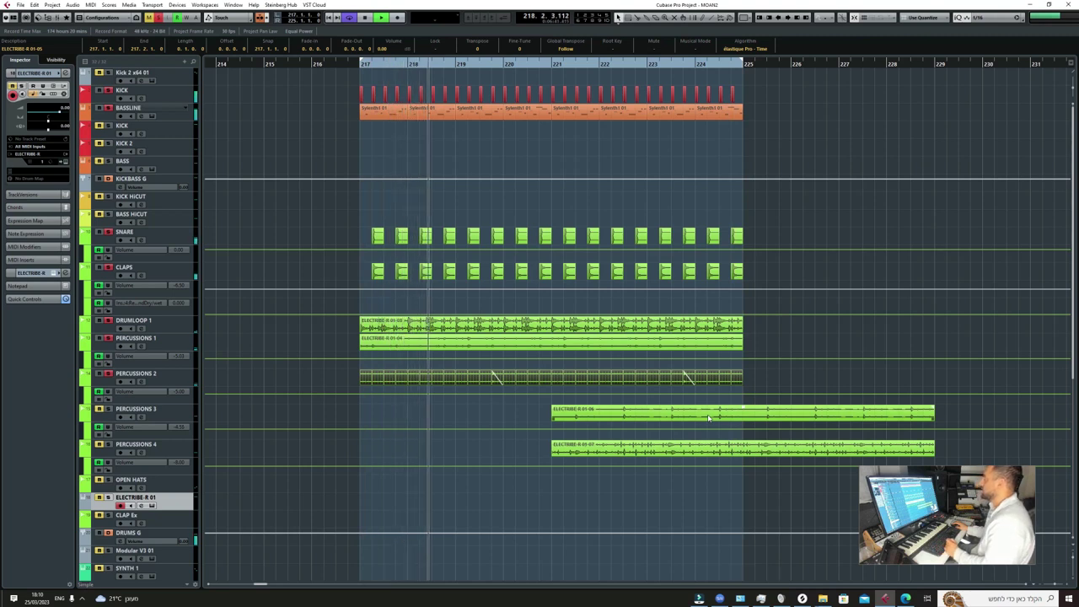
pyautogui.moveTo(708, 418); pyautogui.dragTo(519, 425)
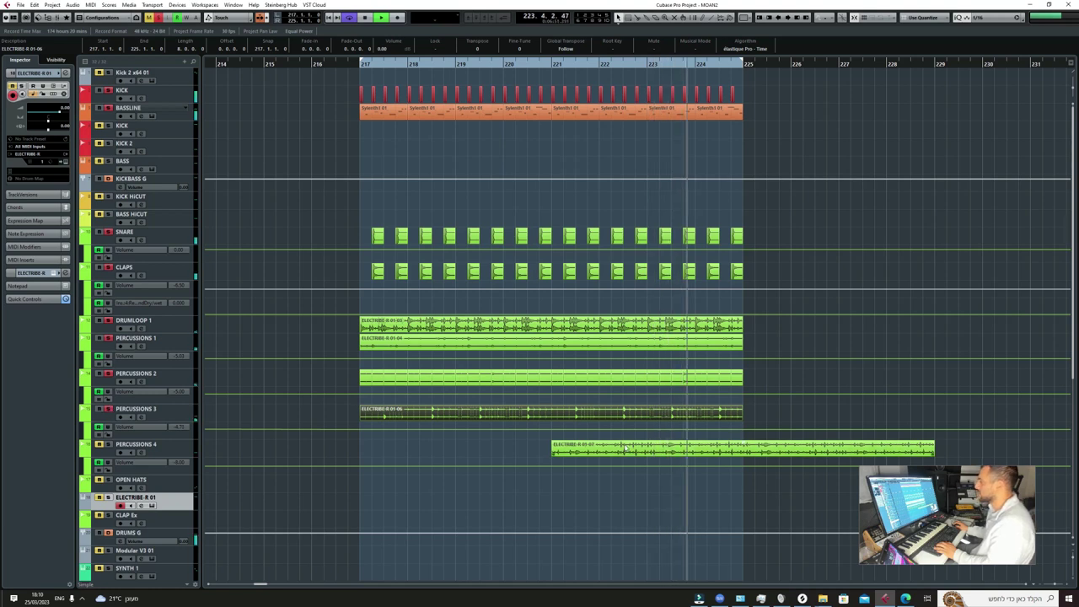
pyautogui.moveTo(624, 446); pyautogui.dragTo(421, 453)
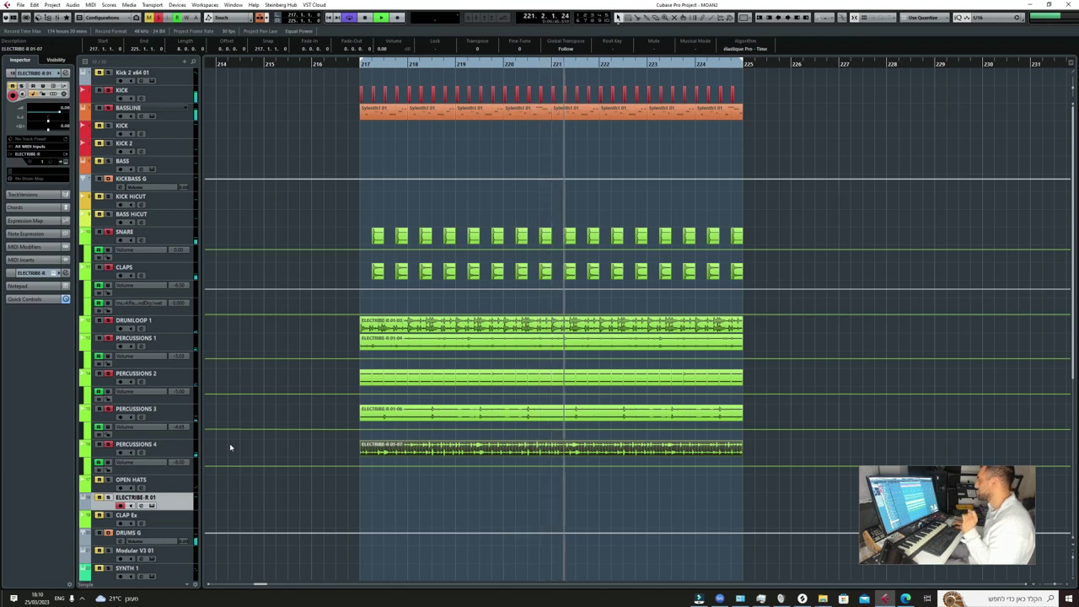
# Stop playback and examine the FabFilter Pro-Q 3 low and high cuts on the DRUMLOOP 1 track
pyautogui.scroll(-1, 793, 290)
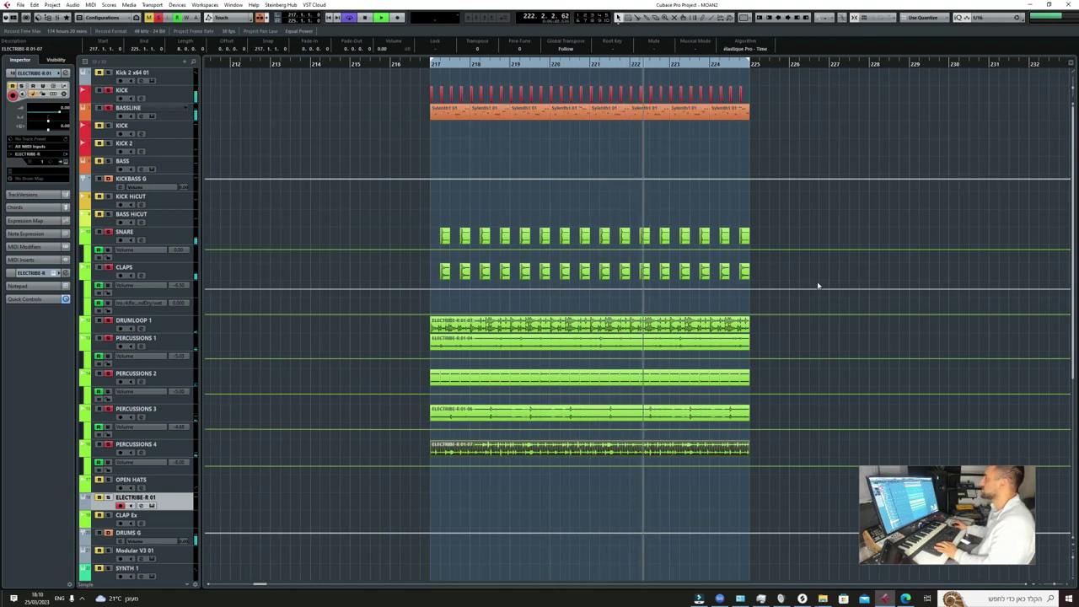
pyautogui.press('space')
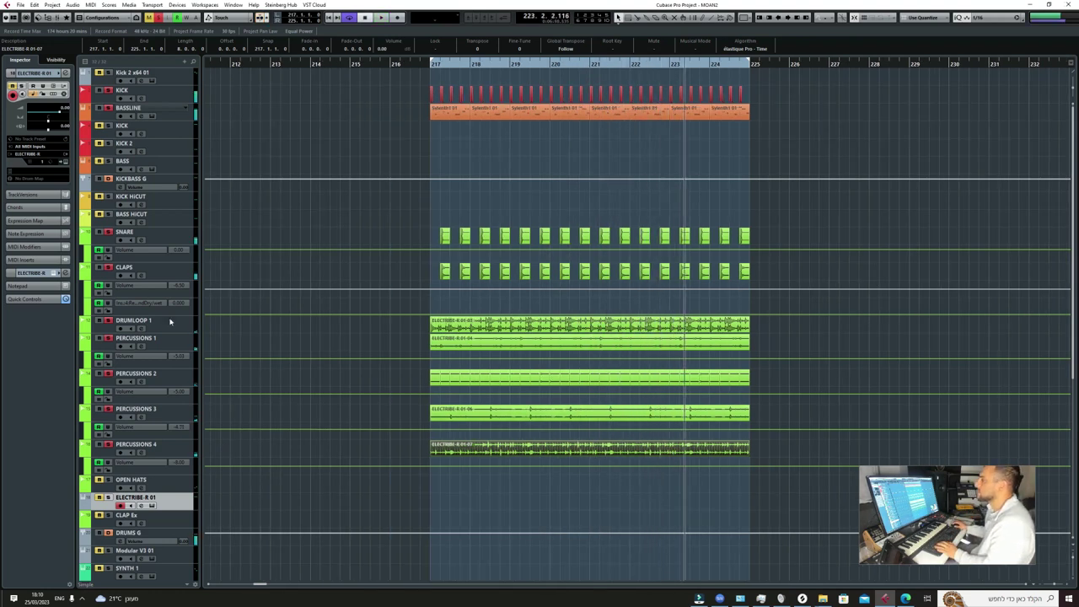
pyautogui.click(170, 322)
pyautogui.click(49, 120)
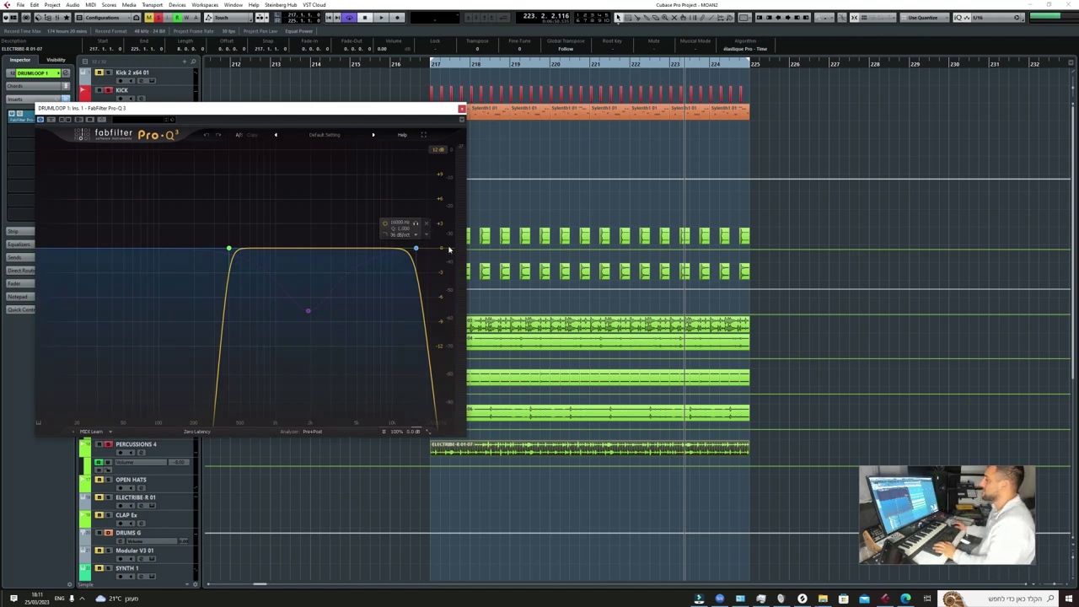
pyautogui.click(461, 110)
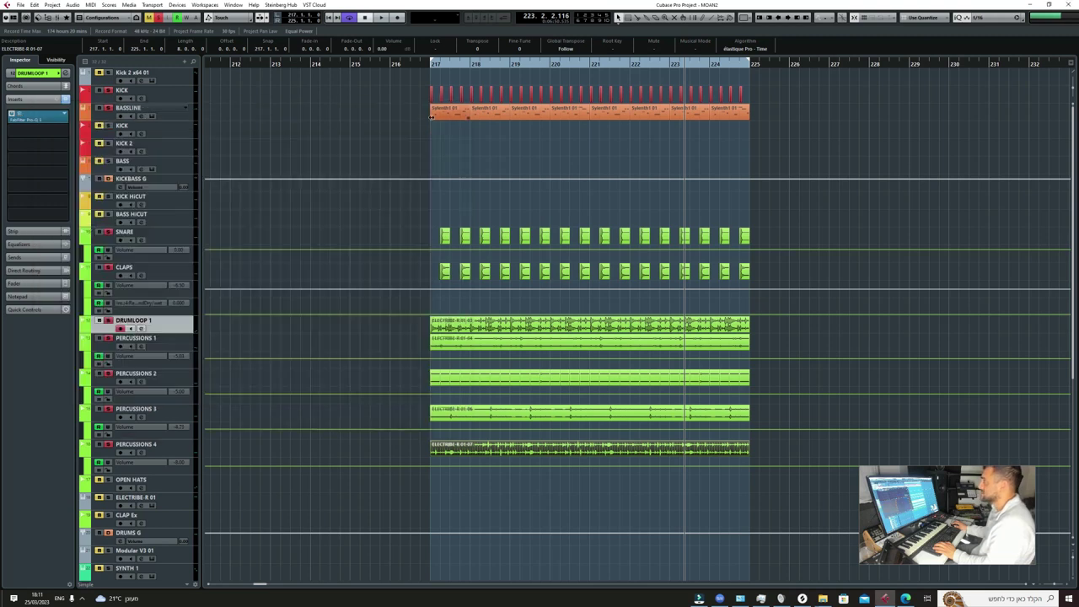
# Examine the FabFilter Pro-Q 3 filter curve on the PERCUSSIONS 1 track
pyautogui.click(128, 339)
pyautogui.click(40, 122)
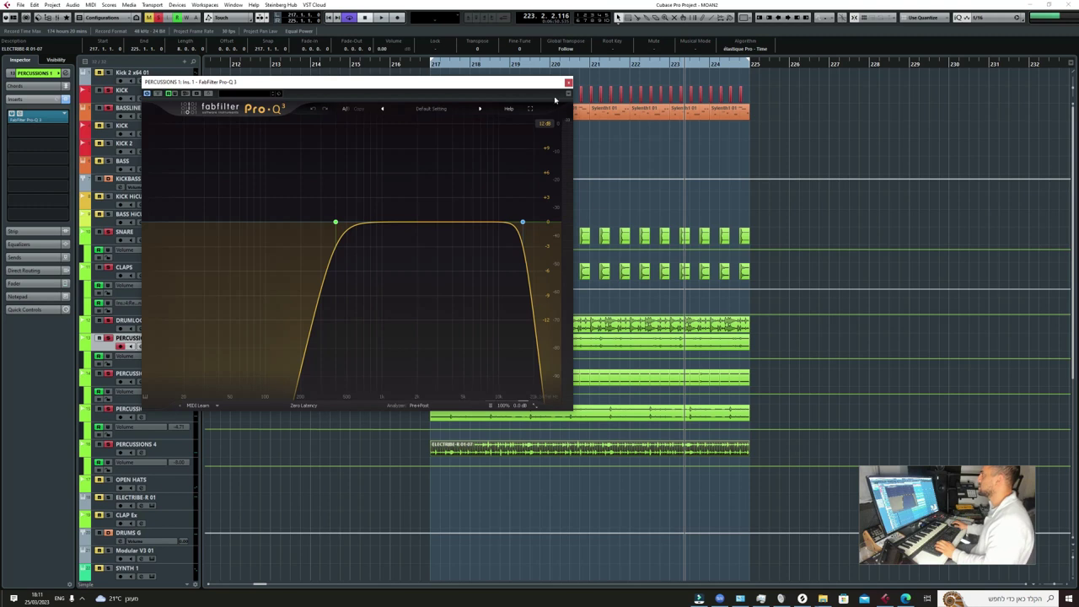
pyautogui.click(568, 82)
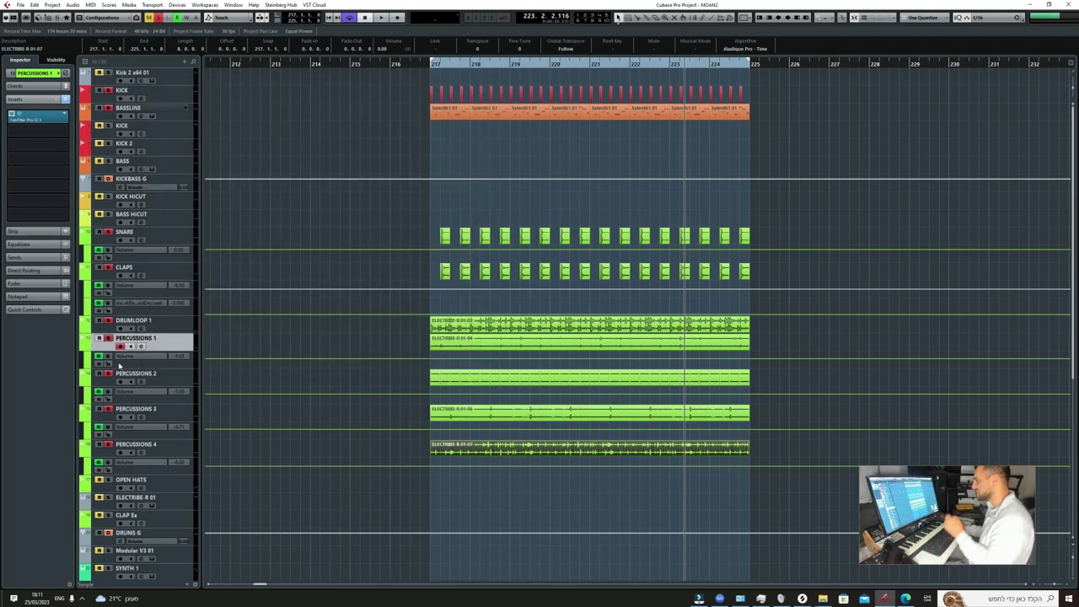
# Play the loop and examine the Delay ETERNITY settings on the PERCUSSIONS 2 track
pyautogui.click(130, 376)
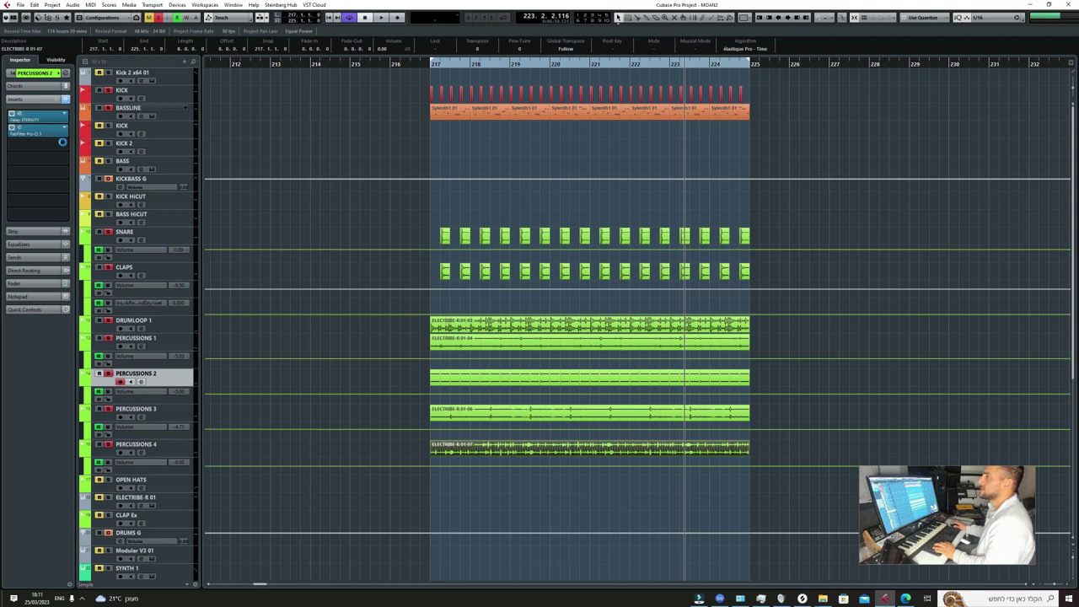
pyautogui.press('space')
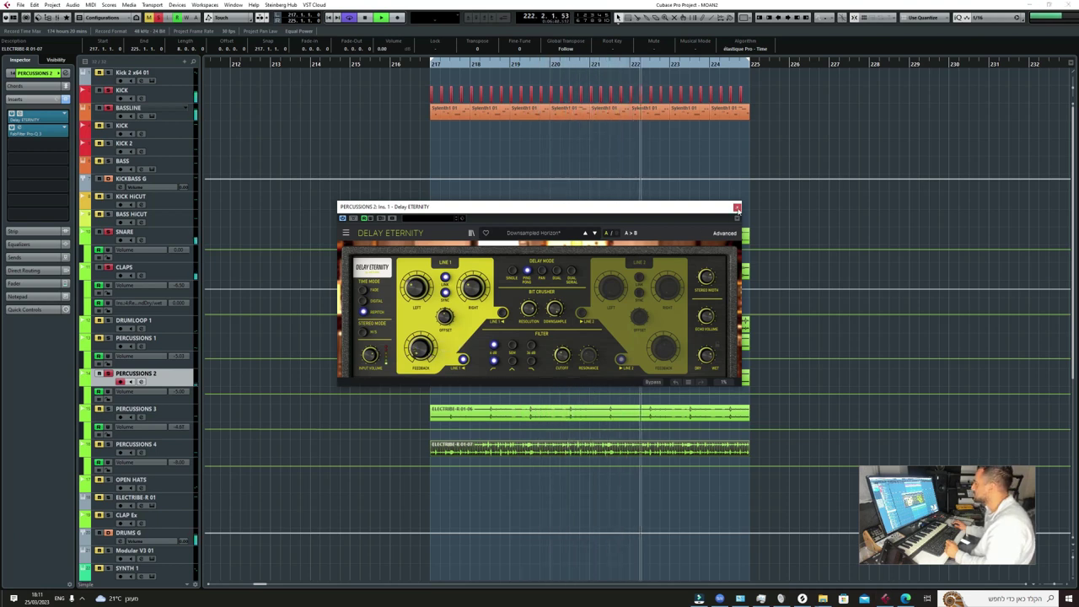
pyautogui.click(737, 207)
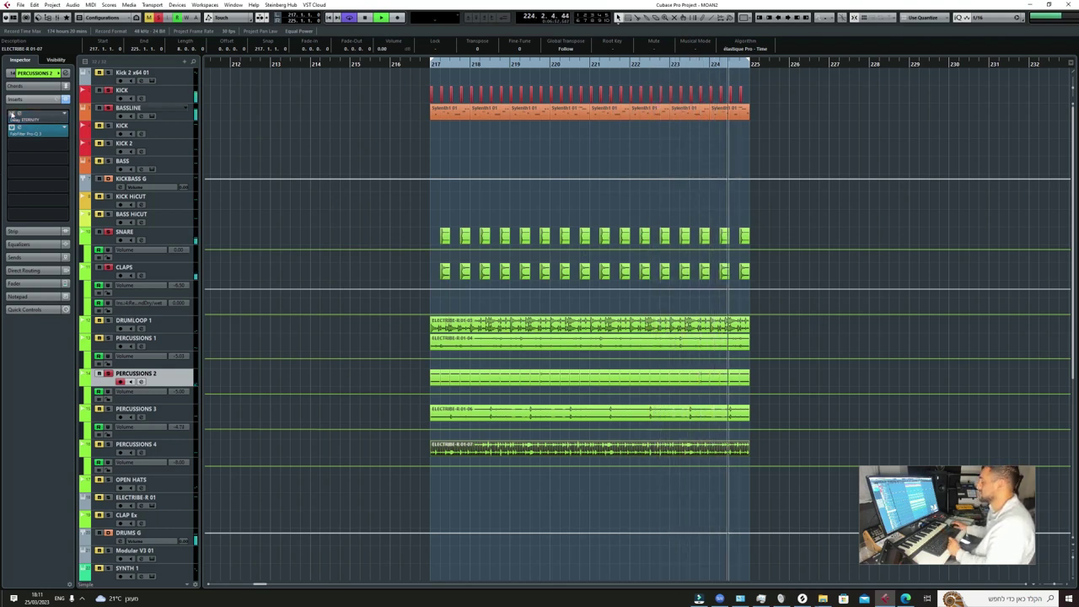
# Try the PERCUSSIONS 2 low cut at 400 Hz in FabFilter Pro-Q 3 and return it to 800 Hz
pyautogui.click(37, 134)
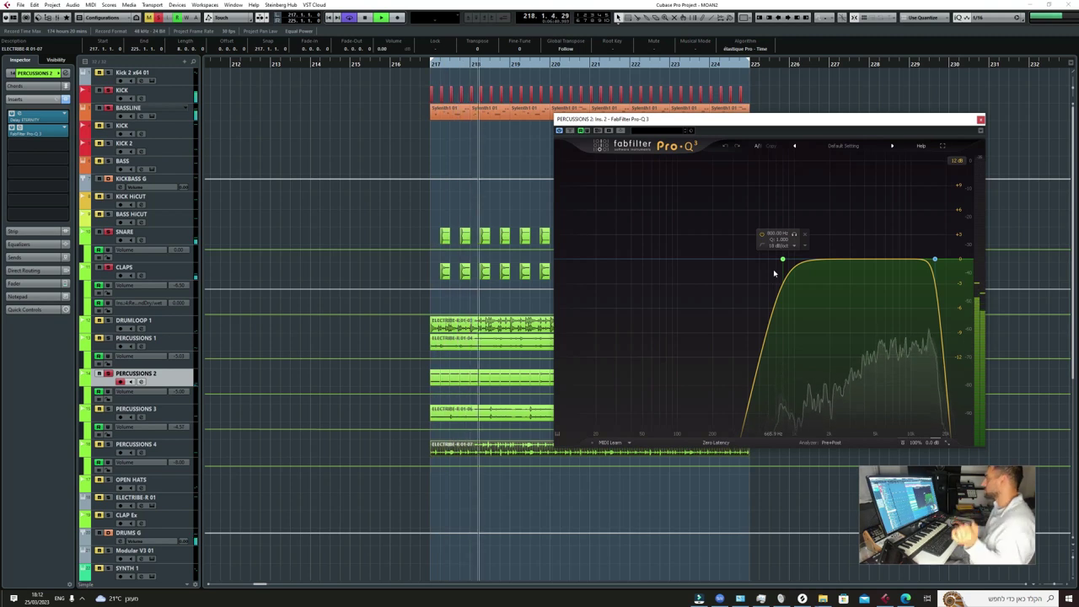
pyautogui.doubleClick(774, 233)
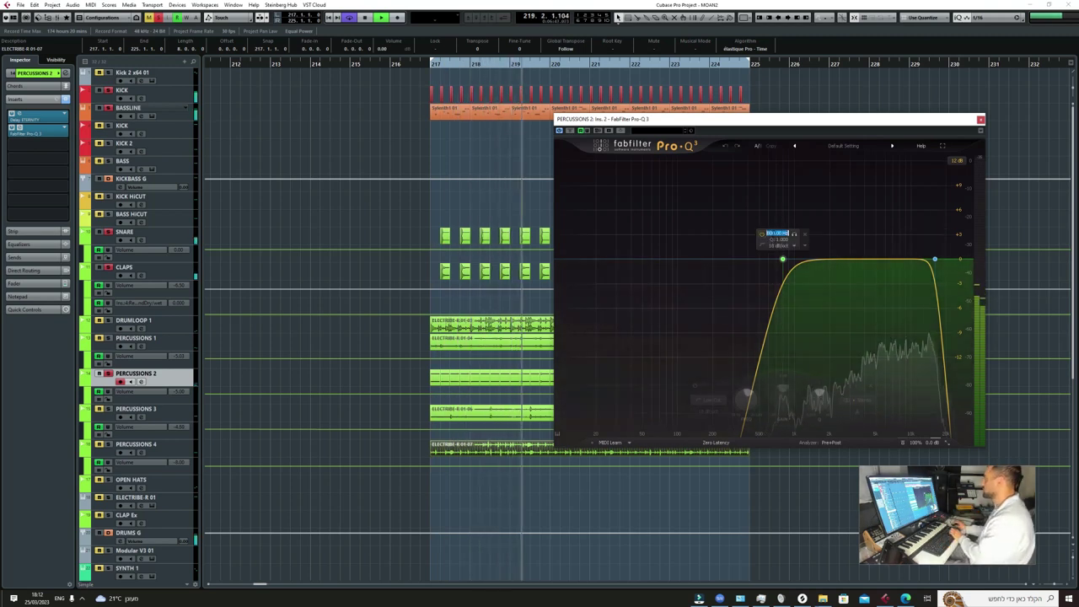
pyautogui.write('400')
pyautogui.press('Return')
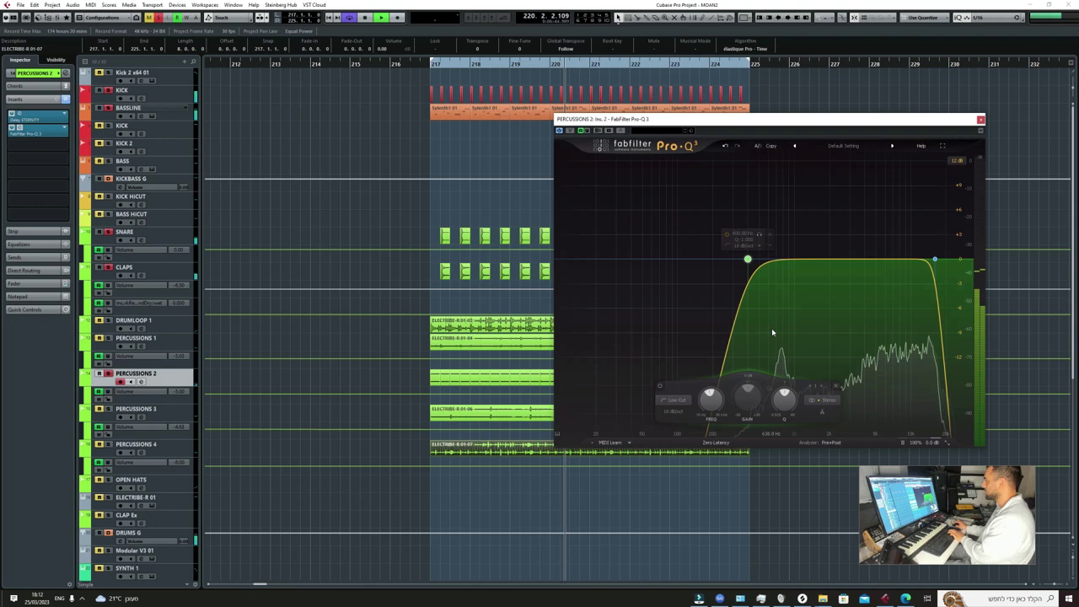
pyautogui.doubleClick(742, 236)
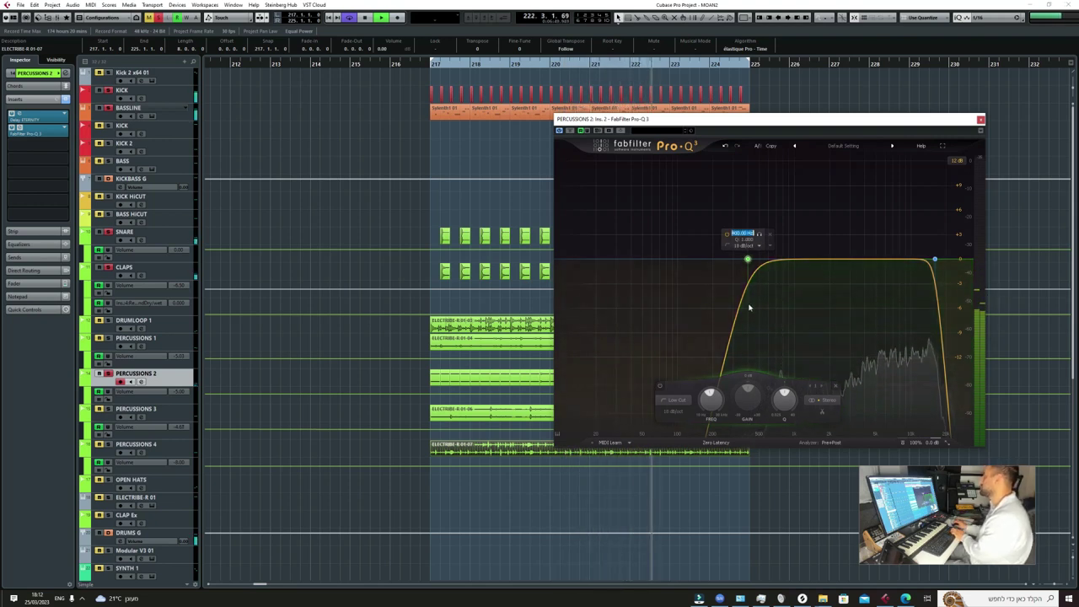
pyautogui.write('800')
pyautogui.press('Return')
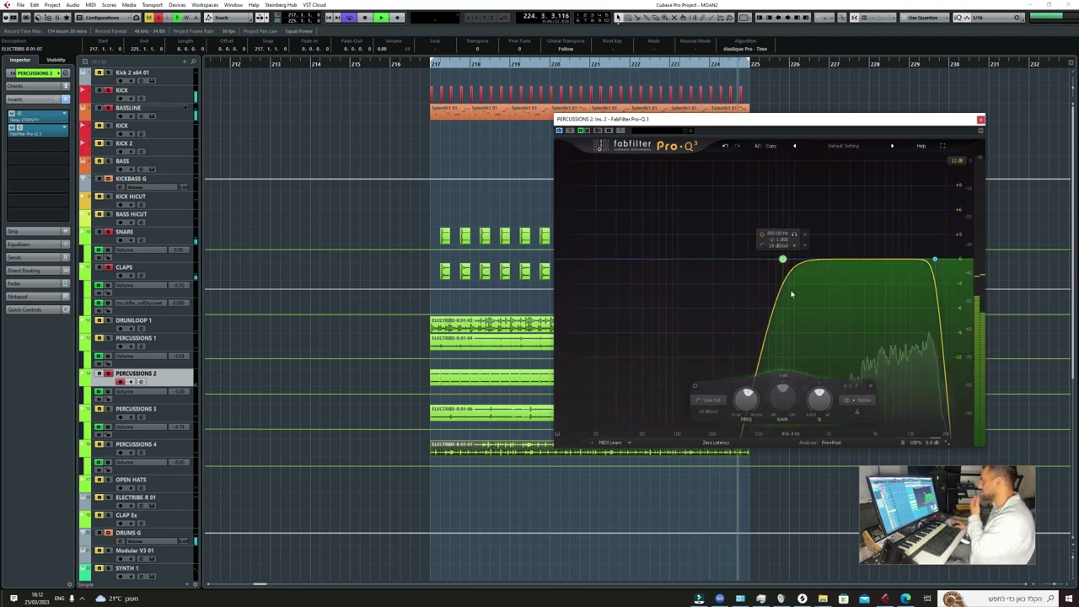
# Examine the FabFilter Pro-Q 3 low and high cuts on the PERCUSSIONS 3 track
pyautogui.click(980, 120)
pyautogui.press('Down')
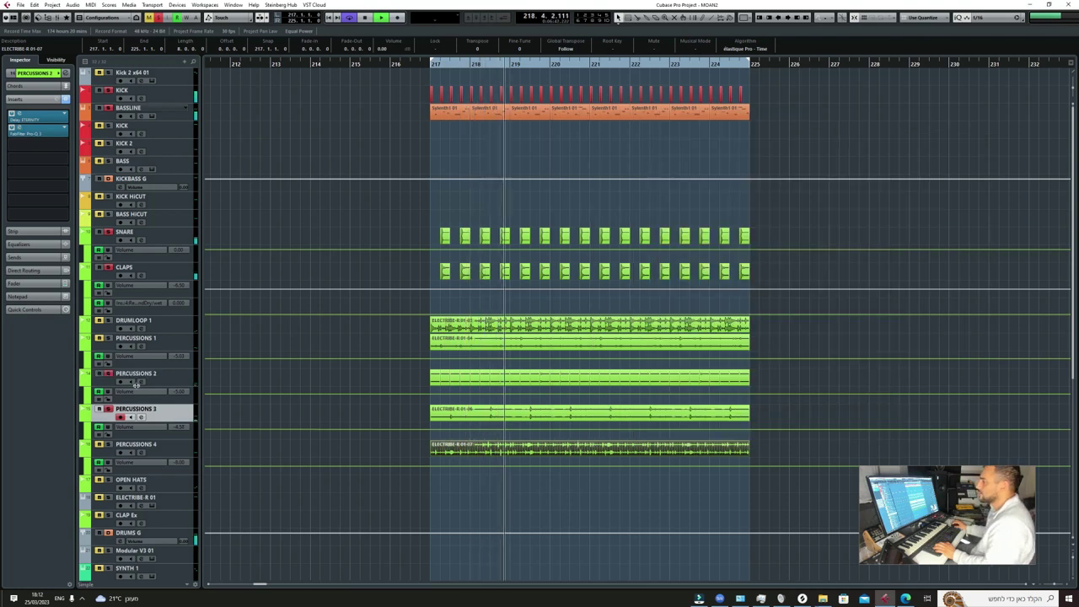
pyautogui.click(43, 133)
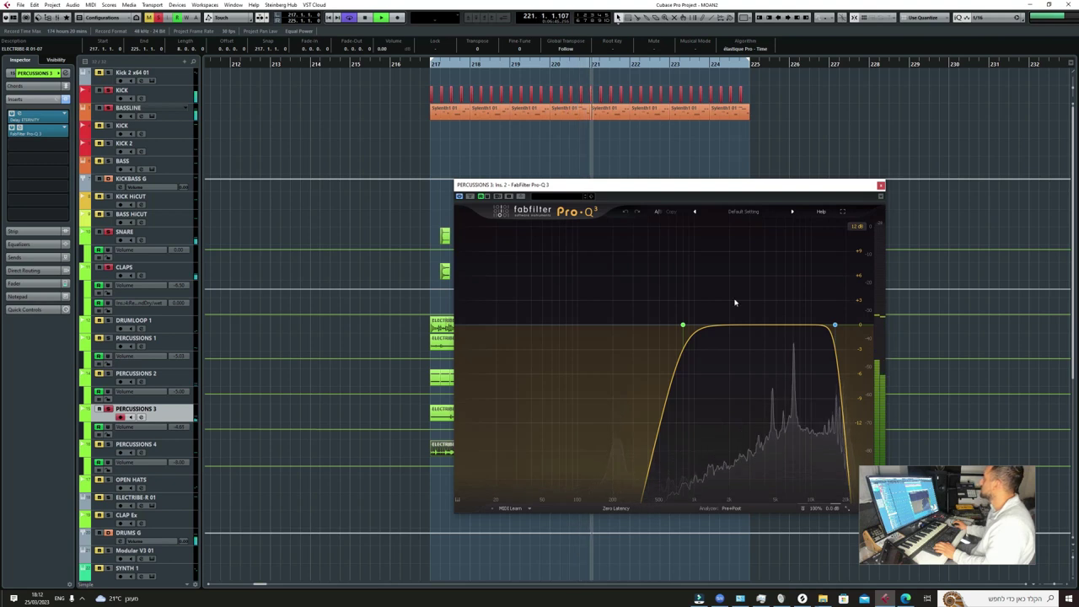
pyautogui.click(880, 185)
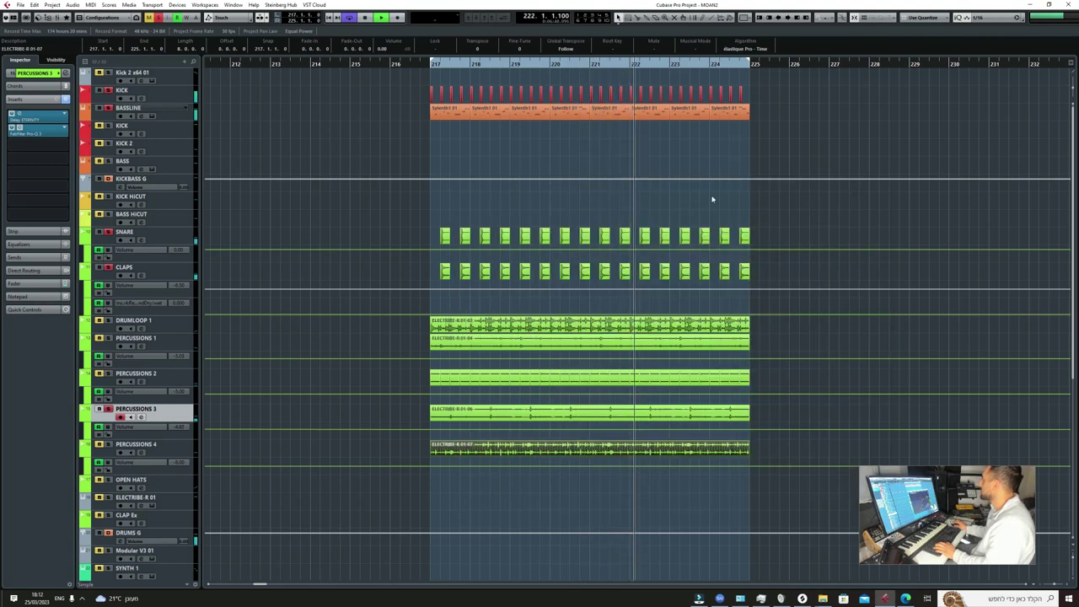
# Compare the PERCUSSIONS 3 sound with its Delay ETERNITY effect bypassed and active during playback
pyautogui.click(35, 118)
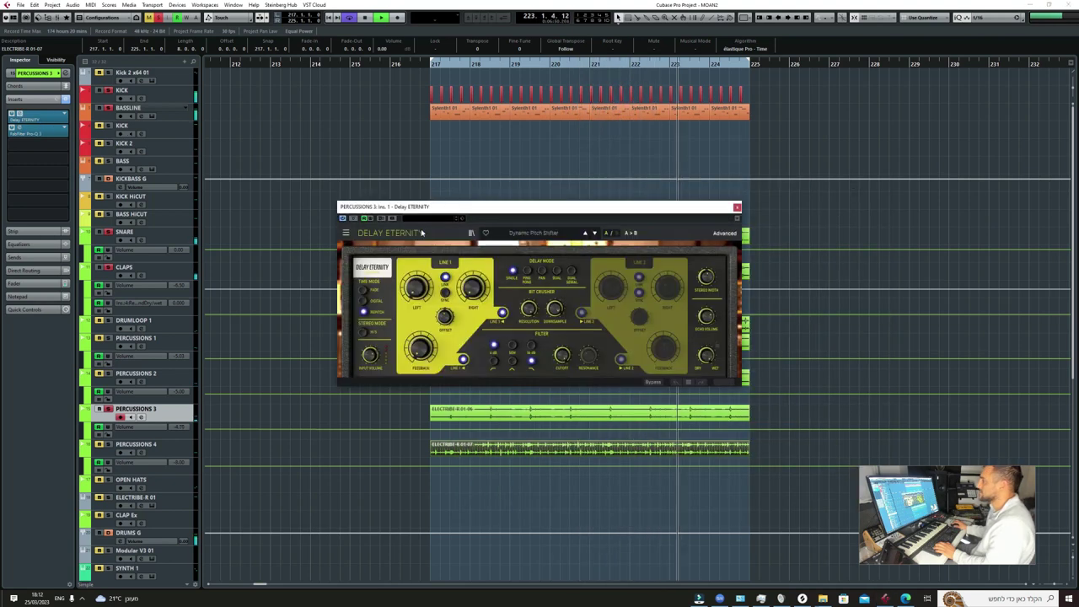
pyautogui.click(353, 219)
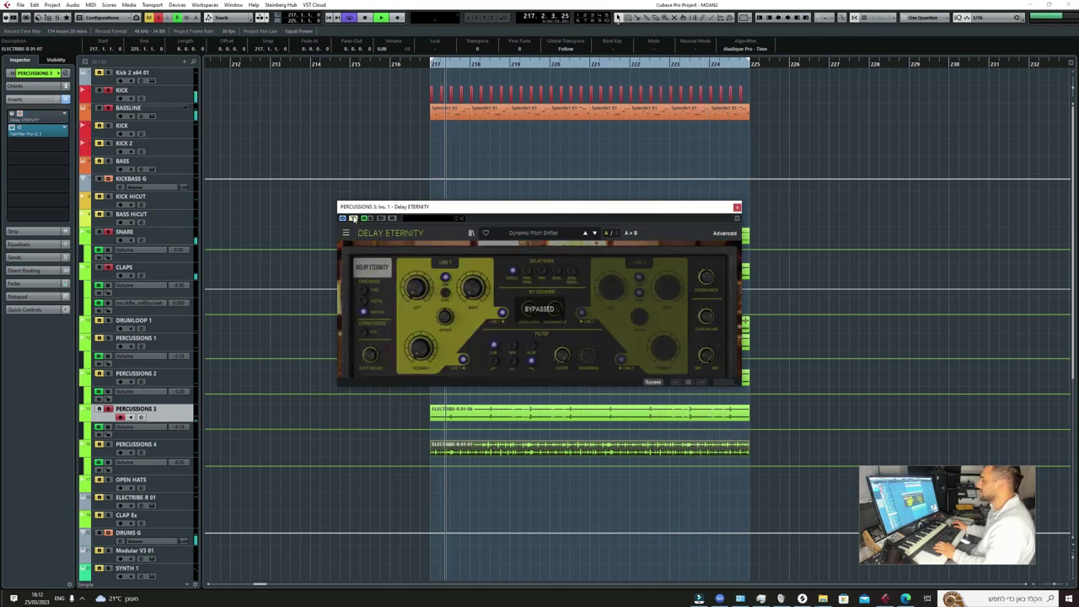
pyautogui.click(353, 218)
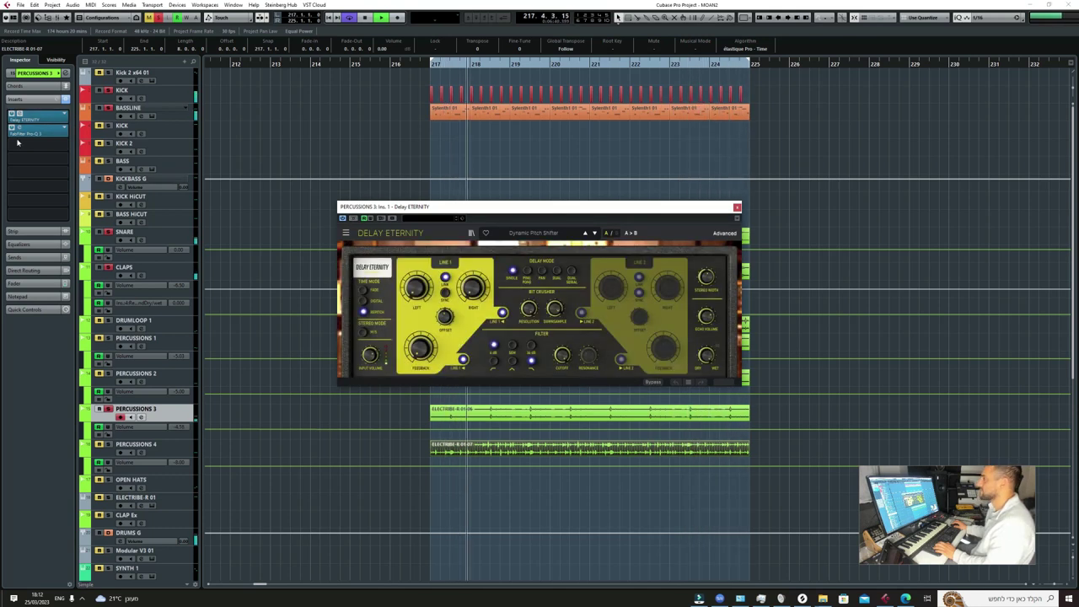
# Examine the FabFilter Pro-Q 3 filter curve on the PERCUSSIONS 4 track and close the open plug-in windows
pyautogui.click(149, 440)
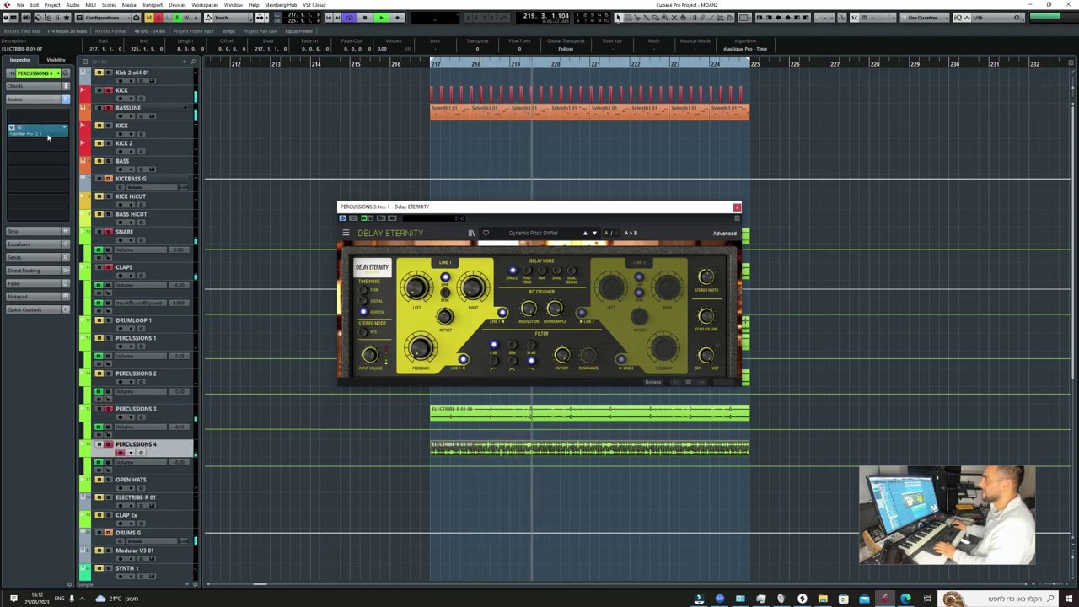
pyautogui.click(43, 132)
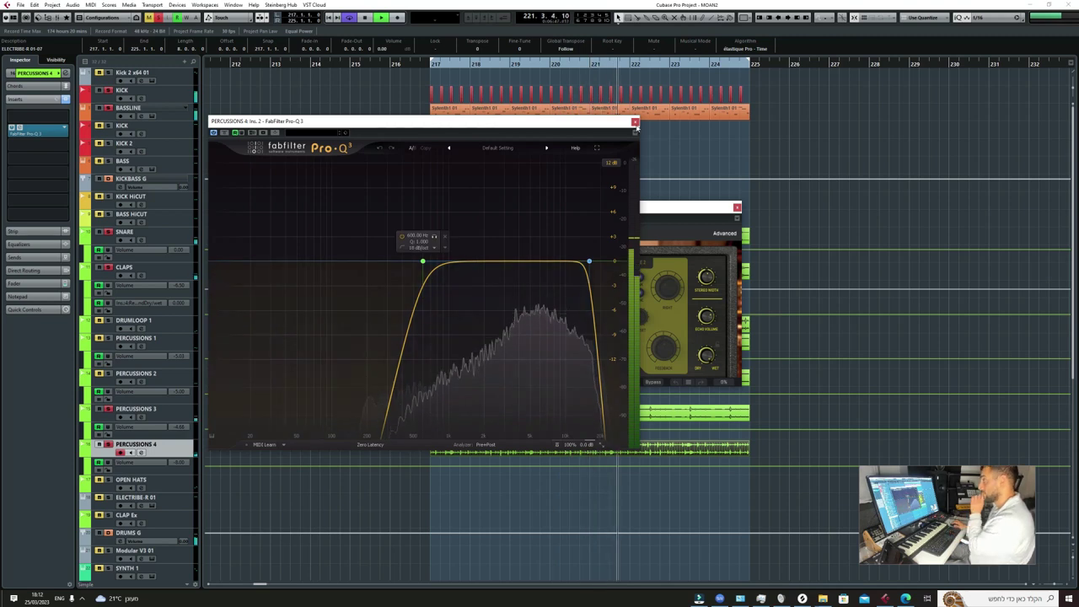
pyautogui.click(635, 121)
pyautogui.click(737, 208)
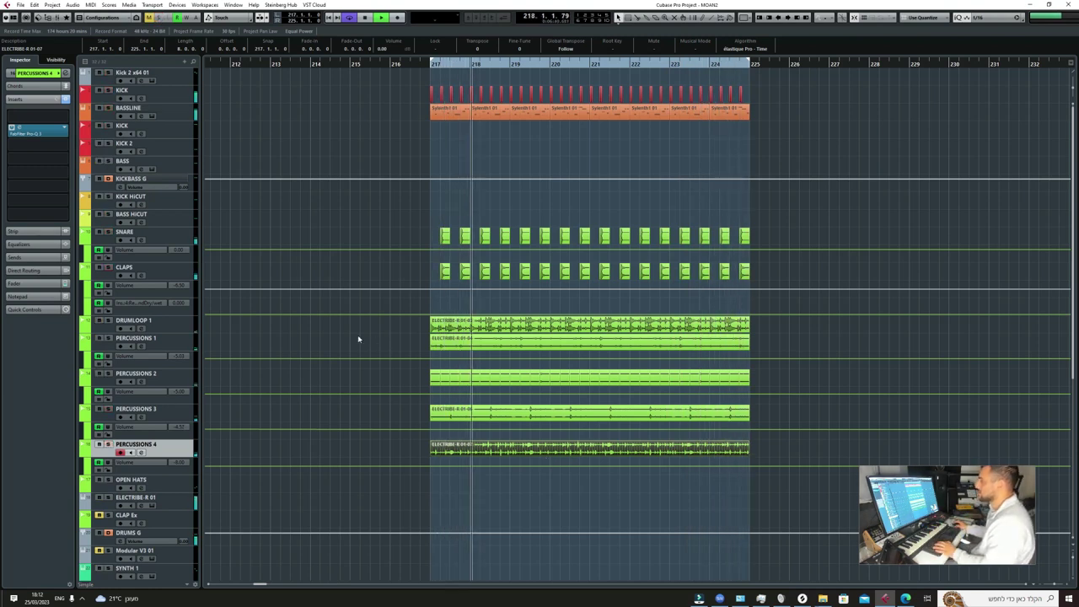
# Remove the ELECTRIBE-R 01 track from the project
pyautogui.rightClick(145, 498)
pyautogui.click(194, 346)
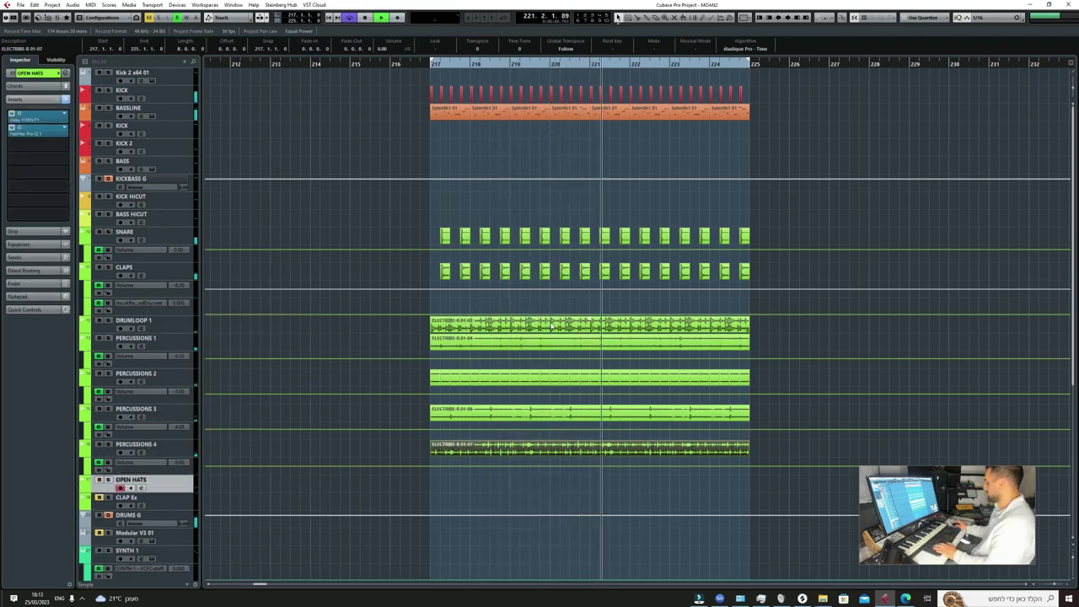
pyautogui.press('g')
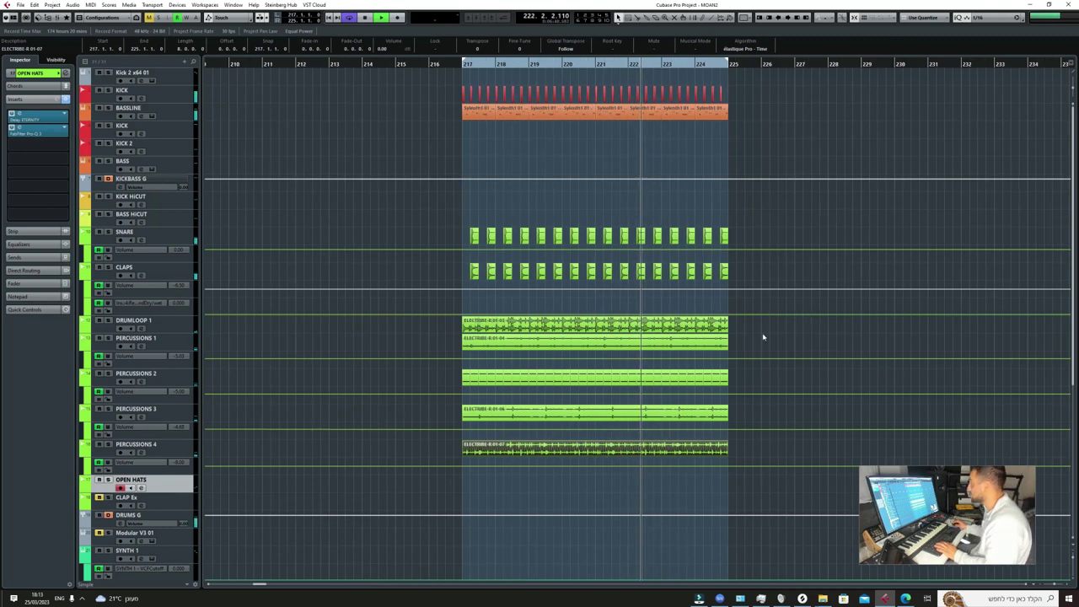